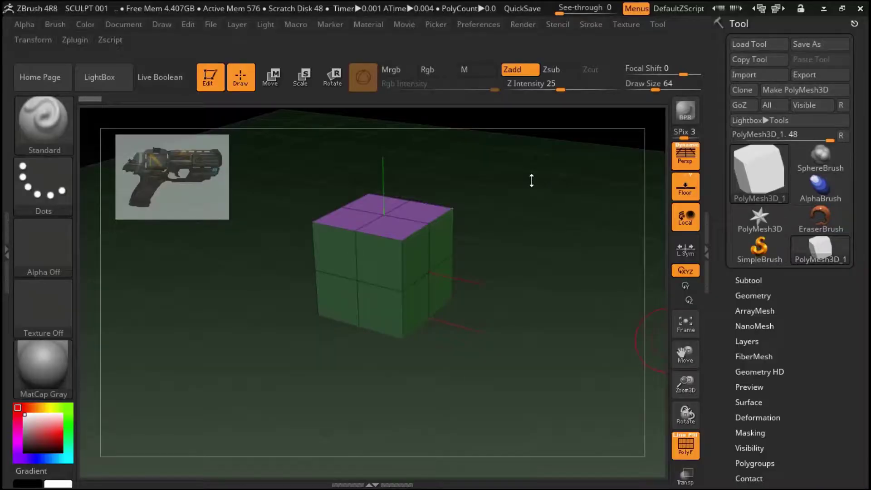
- Convert the cube into the PM3D_PolyMesh3D_1 tool and bring up the brush library
{"action": "mouse_move", "coordinate": [523, 186]}
{"action": "left_mouse_down"}
{"action": "mouse_move", "coordinate": [506, 181]}
{"action": "mouse_move", "coordinate": [535, 170]}
{"action": "mouse_move", "coordinate": [527, 182]}
{"action": "mouse_move", "coordinate": [518, 169]}
{"action": "left_mouse_up"}
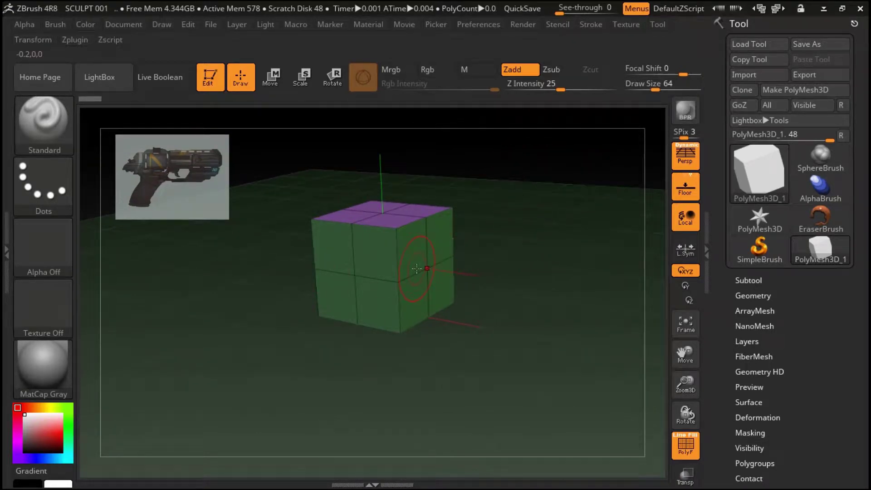
{"action": "mouse_move", "coordinate": [548, 248]}
{"action": "left_mouse_down"}
{"action": "mouse_move", "coordinate": [535, 232]}
{"action": "mouse_move", "coordinate": [509, 308]}
{"action": "left_mouse_up"}
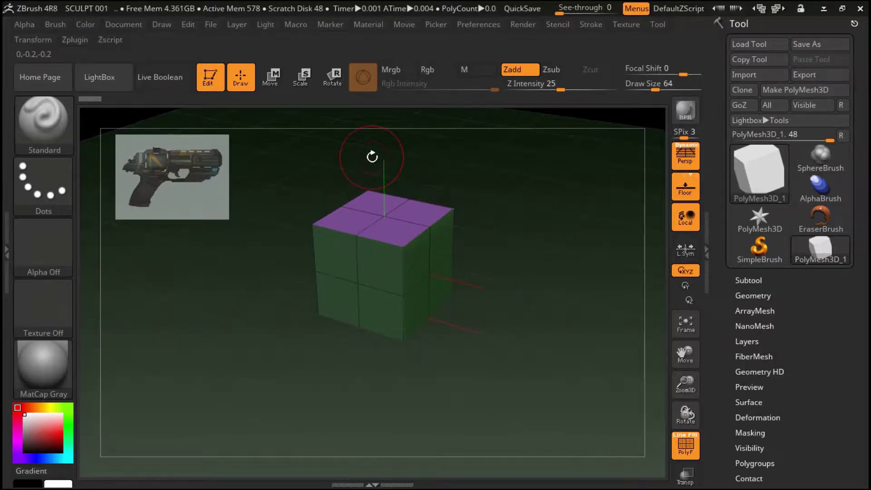
{"action": "left_click", "coordinate": [811, 90]}
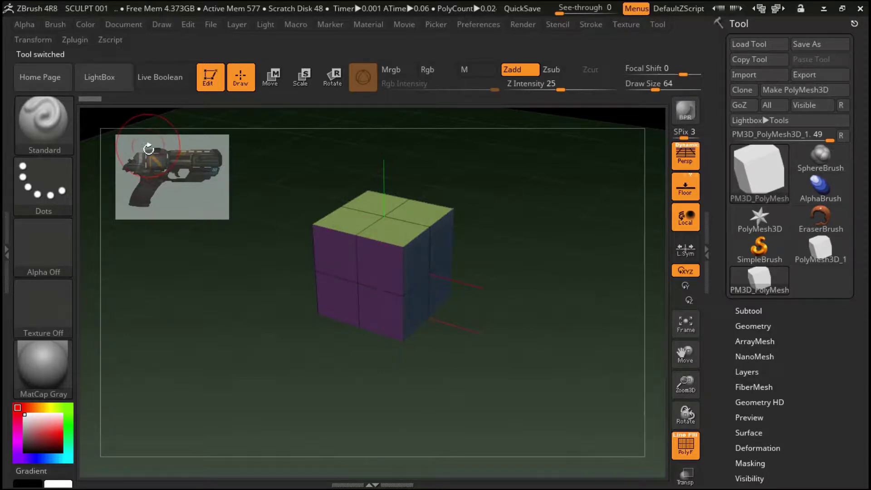
{"action": "left_click", "coordinate": [43, 122]}
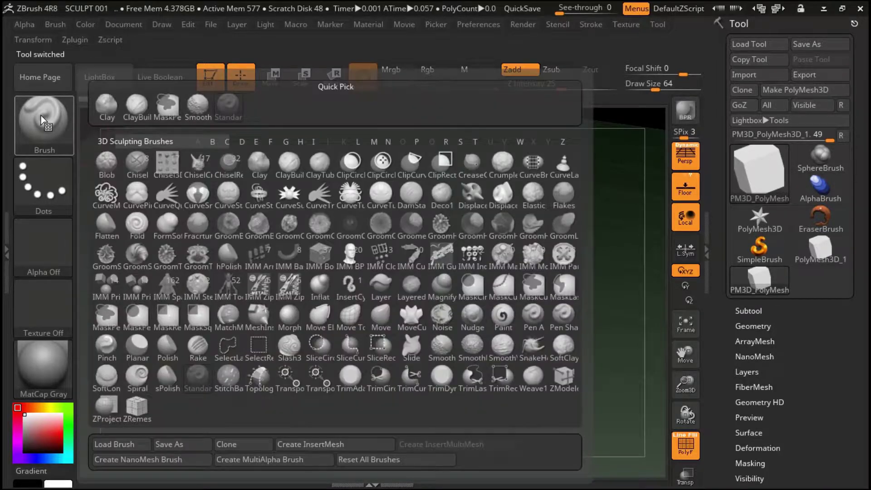
- Replace the cube with the H Cylinder No E mesh from IMM PrimitivesH
{"action": "left_click", "coordinate": [136, 285]}
{"action": "left_click", "coordinate": [270, 116]}
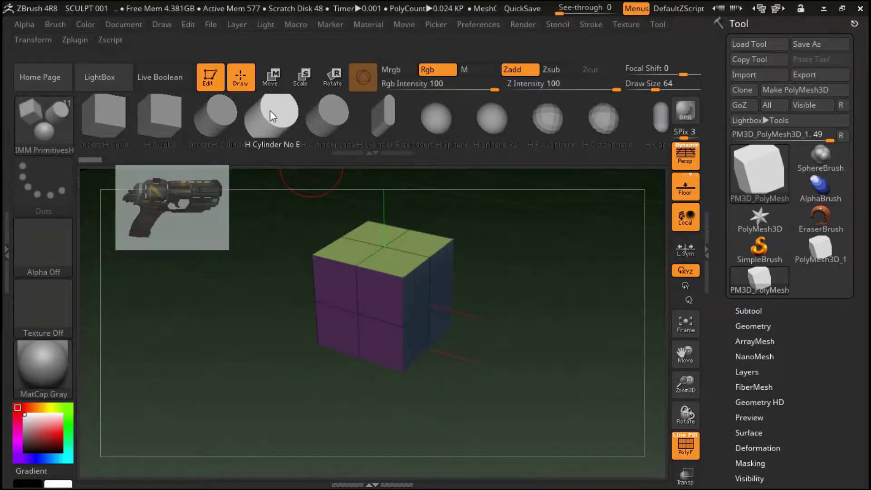
{"action": "key", "text": "w"}
{"action": "left_click", "coordinate": [270, 111]}
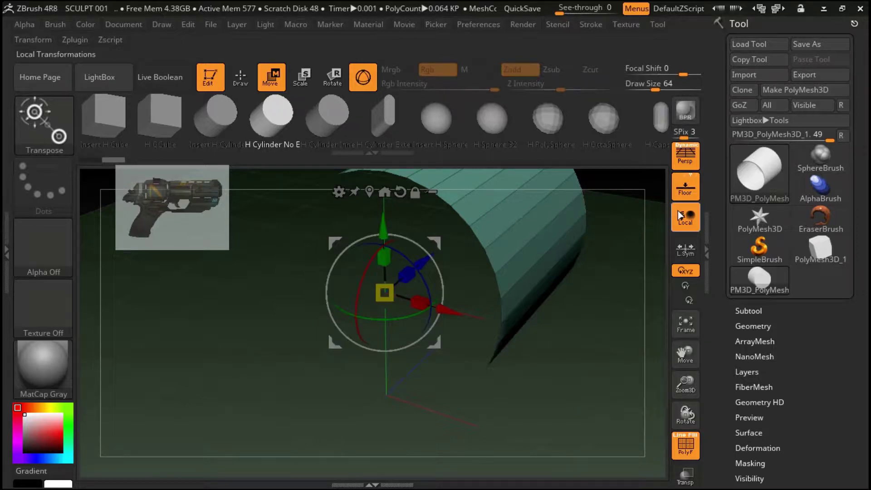
{"action": "mouse_move", "coordinate": [686, 414]}
{"action": "left_mouse_down"}
{"action": "mouse_move", "coordinate": [613, 403]}
{"action": "mouse_move", "coordinate": [671, 376]}
{"action": "left_mouse_up"}
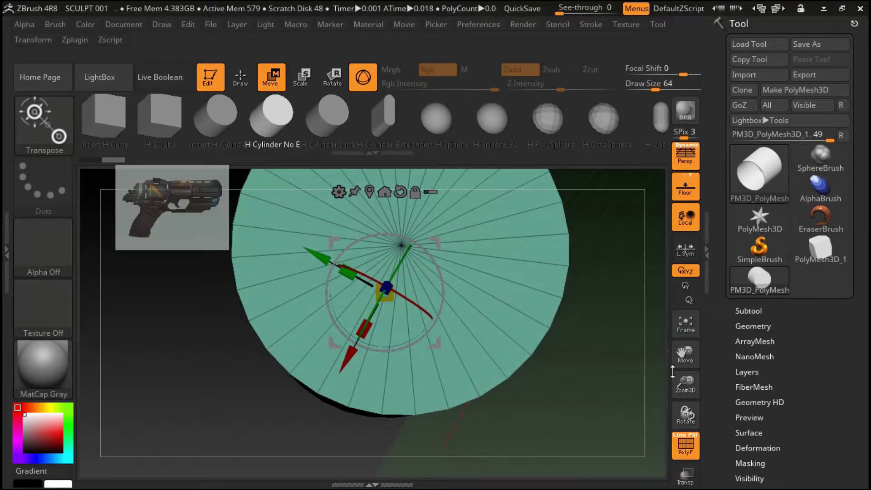
{"action": "left_click_drag", "start_coordinate": [539, 217], "coordinate": [167, 359], "text": "shift"}
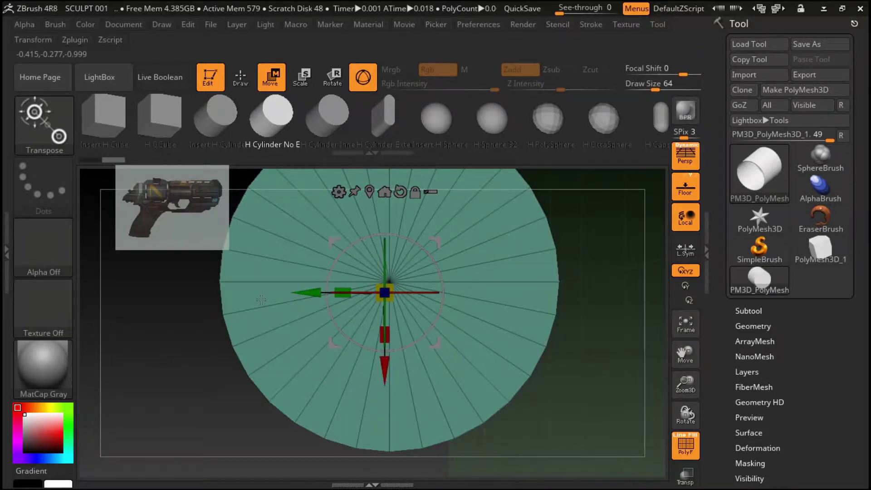
{"action": "left_click_drag", "start_coordinate": [260, 300], "coordinate": [353, 255], "text": "shift"}
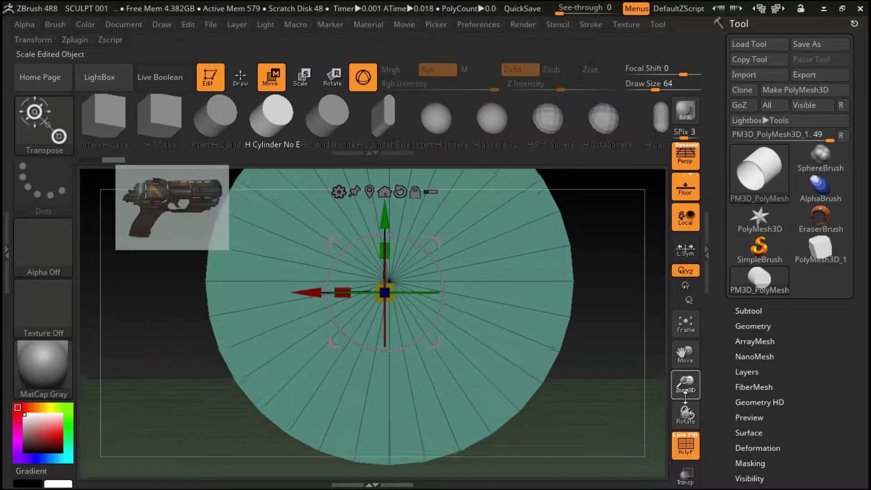
{"action": "left_click_drag", "start_coordinate": [686, 391], "coordinate": [685, 409]}
{"action": "mouse_move", "coordinate": [508, 253]}
{"action": "left_mouse_down"}
{"action": "mouse_move", "coordinate": [536, 270]}
{"action": "mouse_move", "coordinate": [578, 241]}
{"action": "left_mouse_up"}
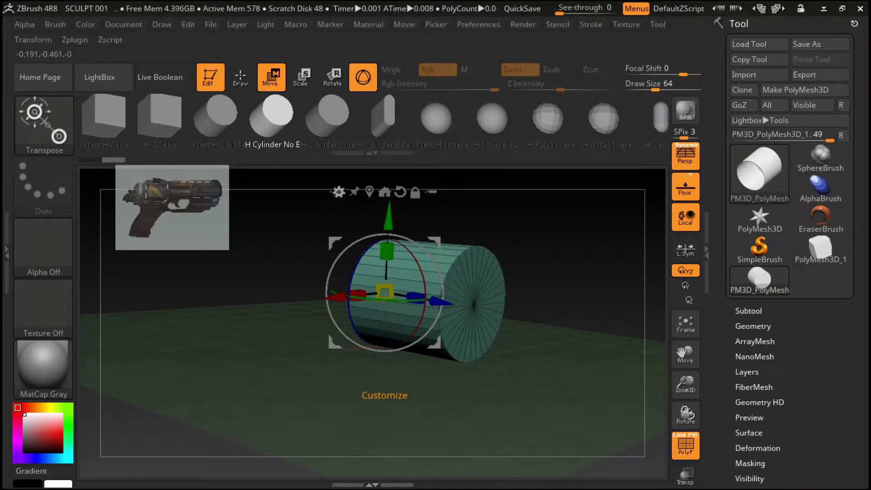
- Turn the mesh into a Cylinder 3D primitive and adjust its handle for more segments
{"action": "left_click", "coordinate": [339, 192]}
{"action": "left_click", "coordinate": [410, 201]}
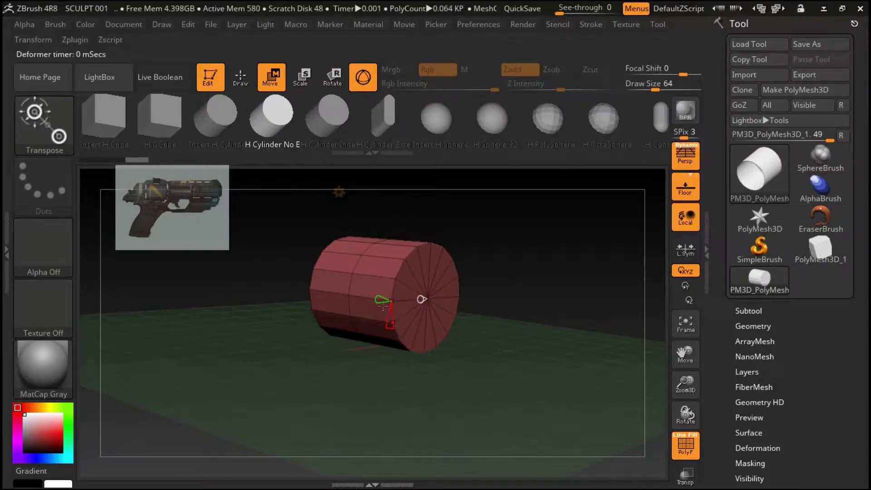
{"action": "mouse_move", "coordinate": [424, 299]}
{"action": "left_mouse_down"}
{"action": "mouse_move", "coordinate": [414, 300]}
{"action": "mouse_move", "coordinate": [423, 300]}
{"action": "left_mouse_up"}
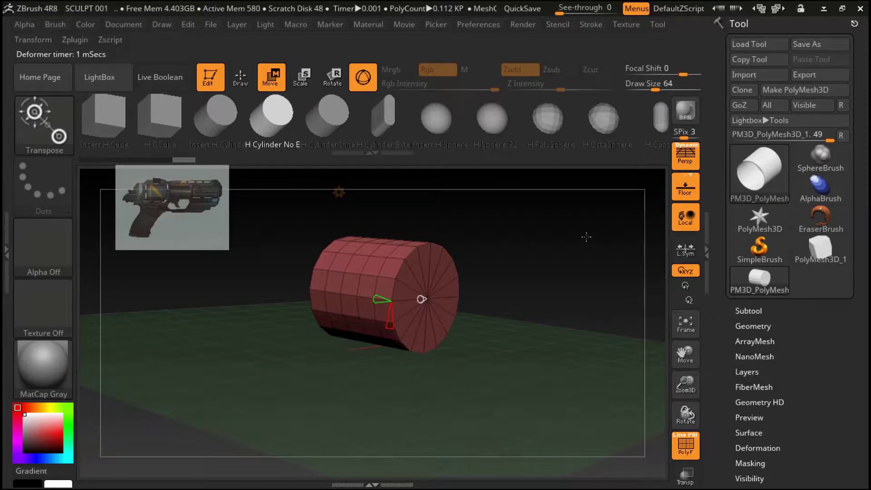
{"action": "left_click_drag", "start_coordinate": [586, 237], "coordinate": [609, 244], "text": "shift"}
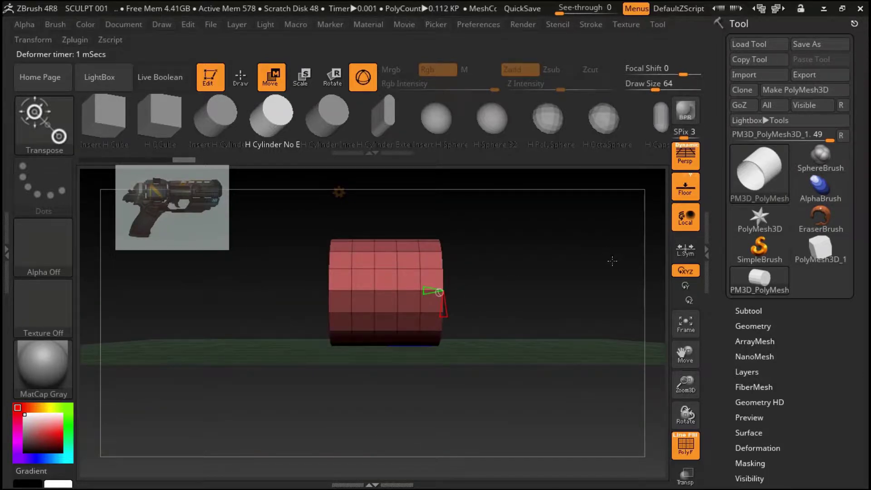
- Bake the cylinder into a new polymesh and move the gizmo to its right end
{"action": "left_click", "coordinate": [822, 90]}
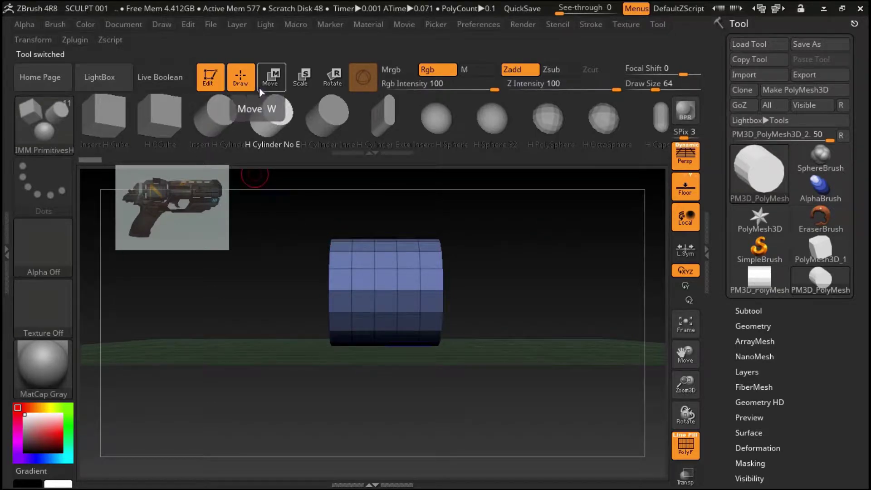
{"action": "left_click", "coordinate": [270, 77]}
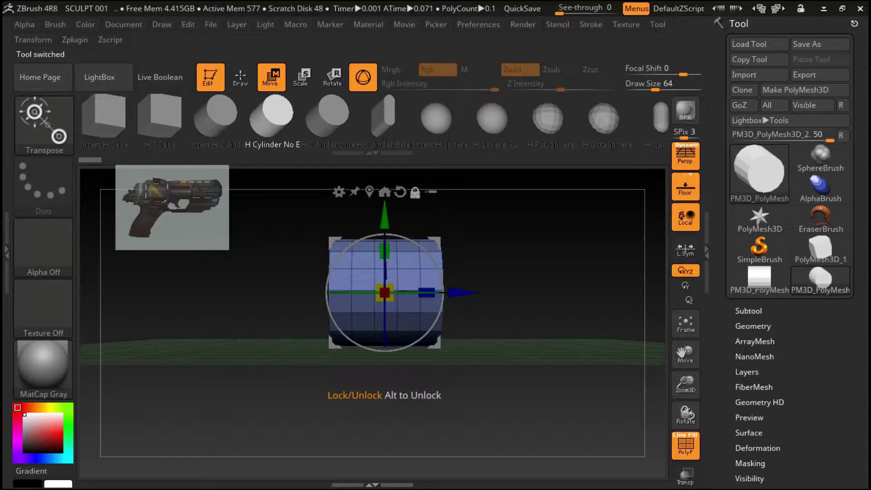
{"action": "left_click", "coordinate": [461, 293], "text": "alt"}
{"action": "left_click_drag", "start_coordinate": [461, 292], "coordinate": [513, 293], "text": "alt"}
{"action": "key", "text": "p"}
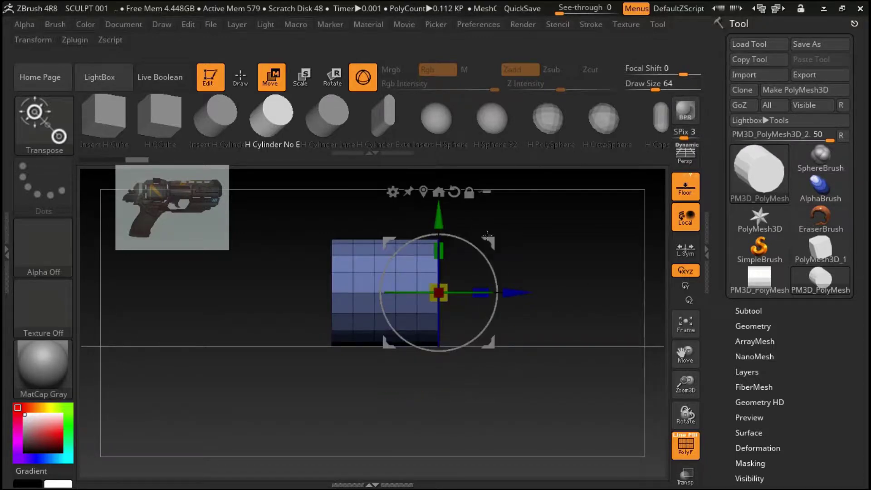
- Add a Ring 3D primitive at the cylinder's end, undoing a stray PolySphere
{"action": "left_click", "coordinate": [393, 192]}
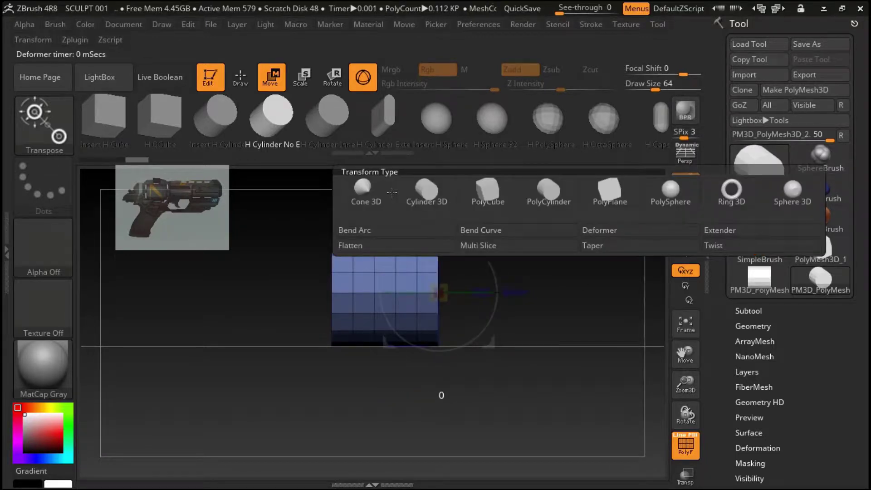
{"action": "left_click", "coordinate": [675, 203]}
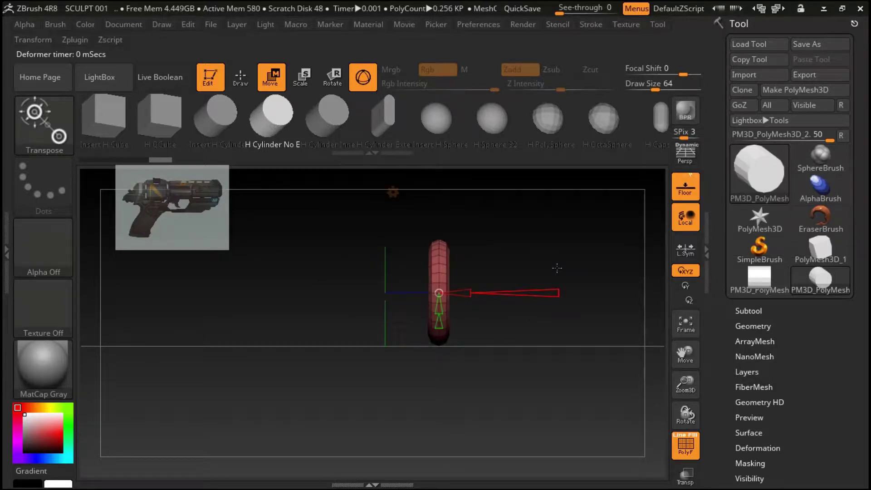
{"action": "key", "text": "ctrl+z"}
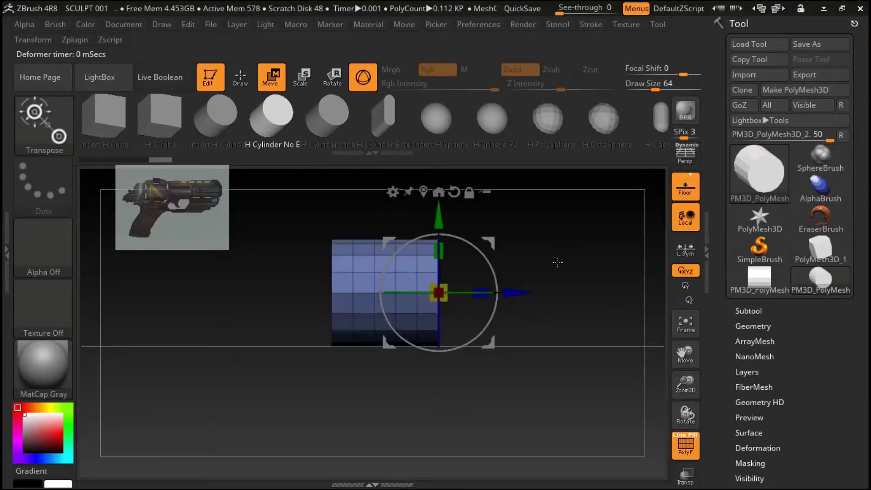
{"action": "left_click", "coordinate": [575, 230], "text": "ctrl"}
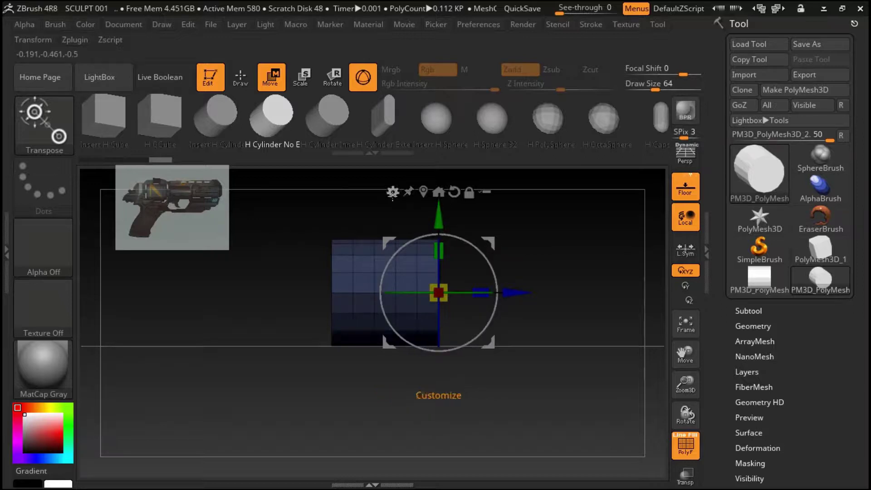
{"action": "left_click", "coordinate": [393, 192]}
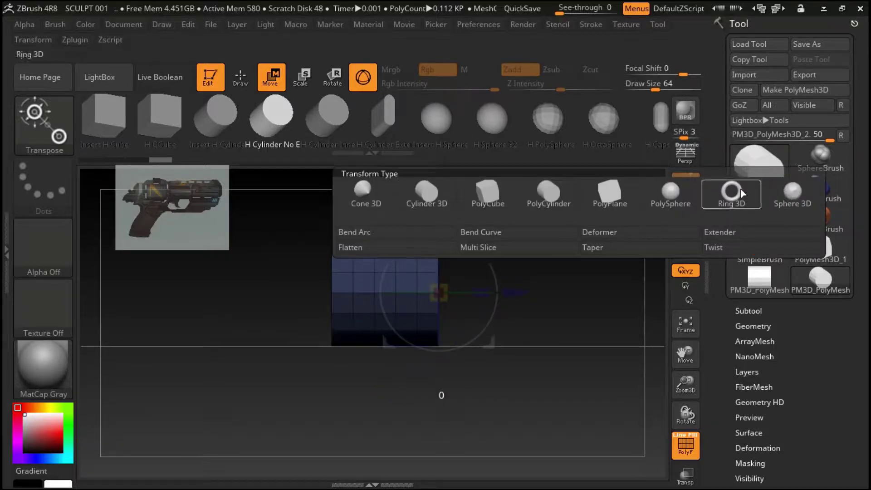
{"action": "left_click", "coordinate": [744, 187]}
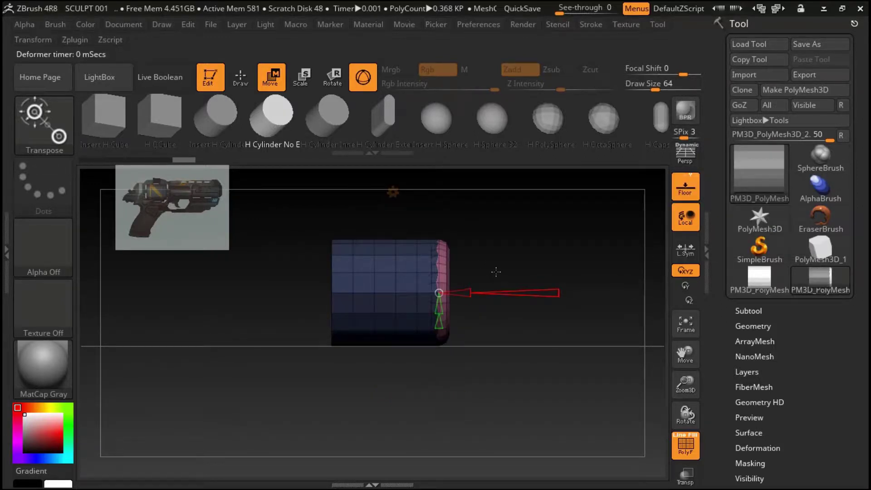
- Turn perspective off and hide the floor grid to view the ringed end
{"action": "left_click", "coordinate": [685, 156]}
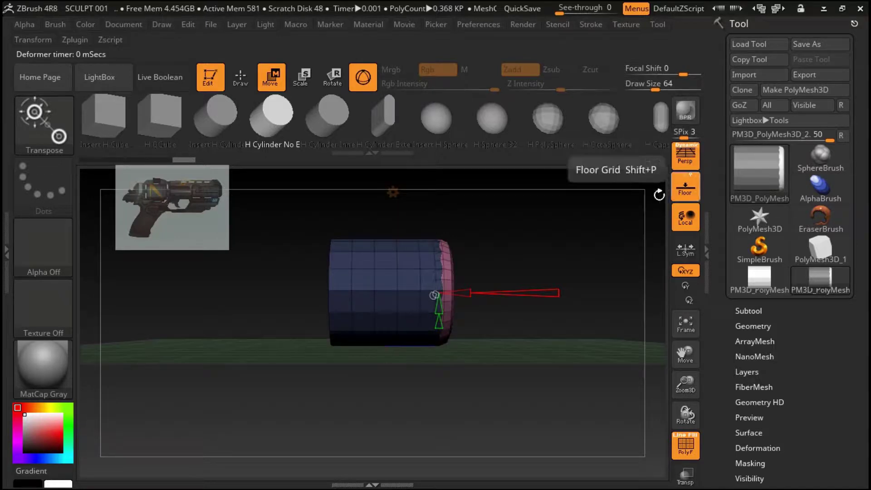
{"action": "mouse_move", "coordinate": [555, 247]}
{"action": "left_mouse_down"}
{"action": "mouse_move", "coordinate": [519, 261]}
{"action": "mouse_move", "coordinate": [526, 300]}
{"action": "mouse_move", "coordinate": [517, 302]}
{"action": "left_mouse_up"}
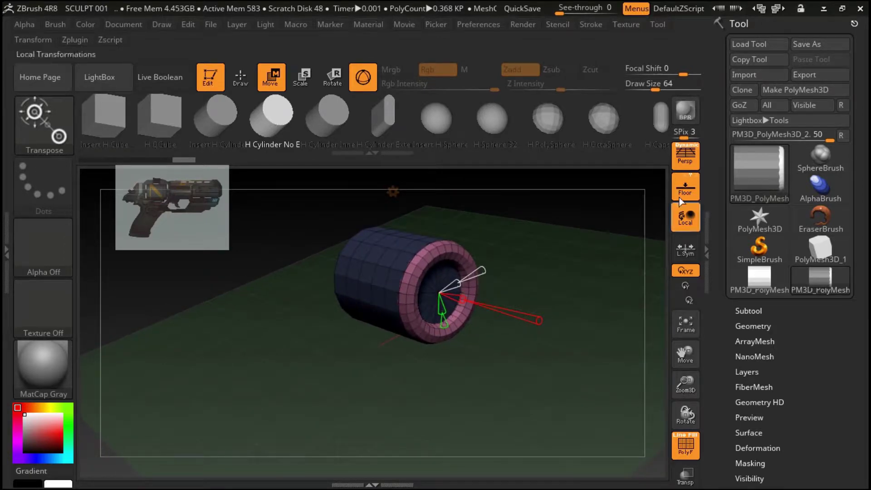
{"action": "left_click", "coordinate": [686, 156]}
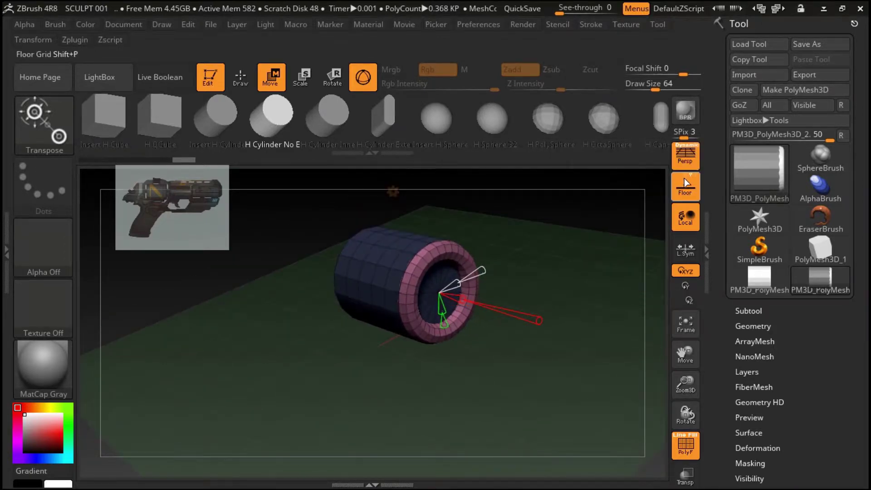
{"action": "left_click", "coordinate": [686, 186]}
{"action": "mouse_move", "coordinate": [549, 223]}
{"action": "left_mouse_down"}
{"action": "mouse_move", "coordinate": [564, 233]}
{"action": "mouse_move", "coordinate": [557, 251]}
{"action": "left_mouse_up"}
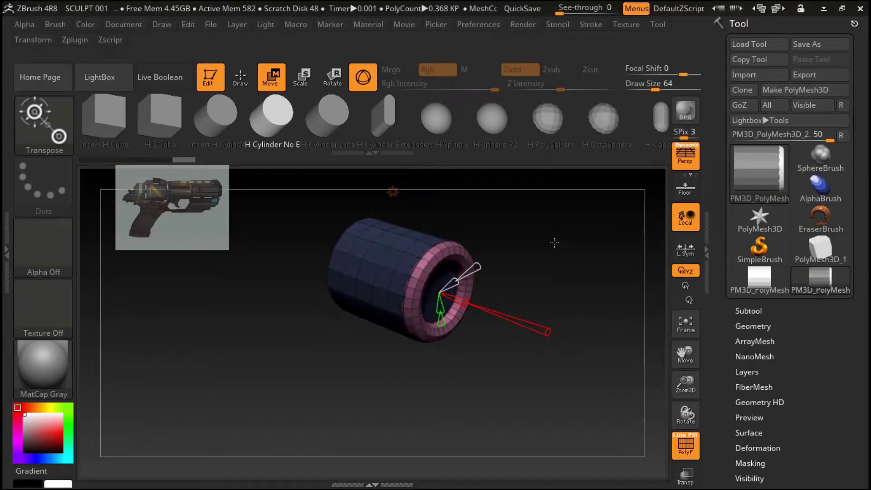
- Bake the ring-capped tube into PM3D_PolyMesh3D_3, frame it, and open the brush picker
{"action": "left_click", "coordinate": [807, 89]}
{"action": "mouse_move", "coordinate": [567, 248]}
{"action": "left_mouse_down"}
{"action": "mouse_move", "coordinate": [520, 247]}
{"action": "mouse_move", "coordinate": [554, 286]}
{"action": "mouse_move", "coordinate": [554, 262]}
{"action": "left_mouse_up"}
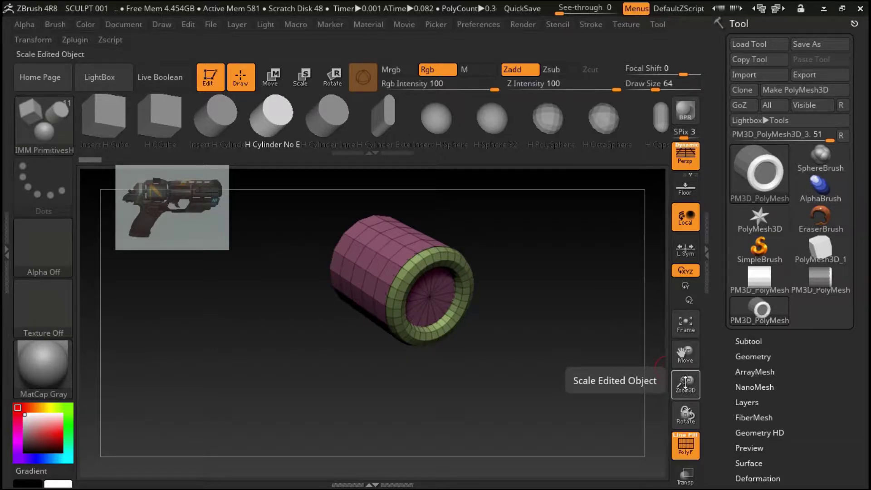
{"action": "left_click", "coordinate": [686, 321]}
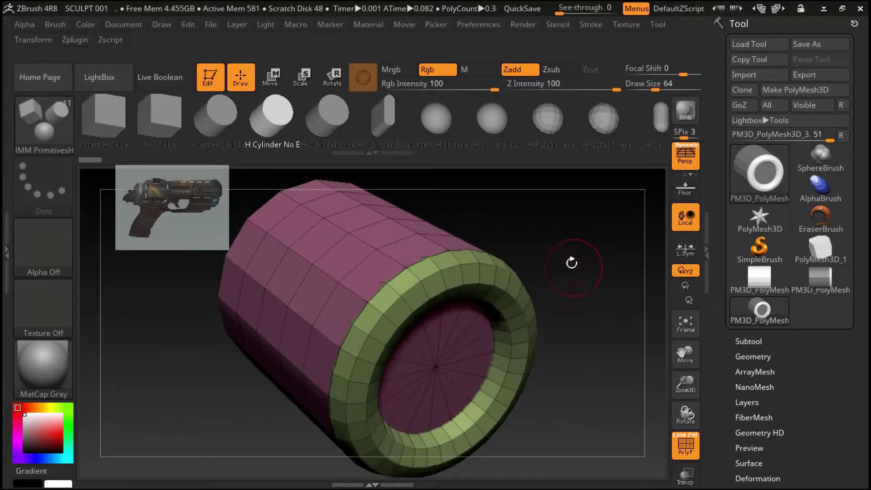
{"action": "left_click_drag", "start_coordinate": [686, 385], "coordinate": [675, 336]}
{"action": "mouse_move", "coordinate": [493, 264]}
{"action": "left_mouse_down"}
{"action": "mouse_move", "coordinate": [520, 253]}
{"action": "mouse_move", "coordinate": [495, 250]}
{"action": "left_mouse_up"}
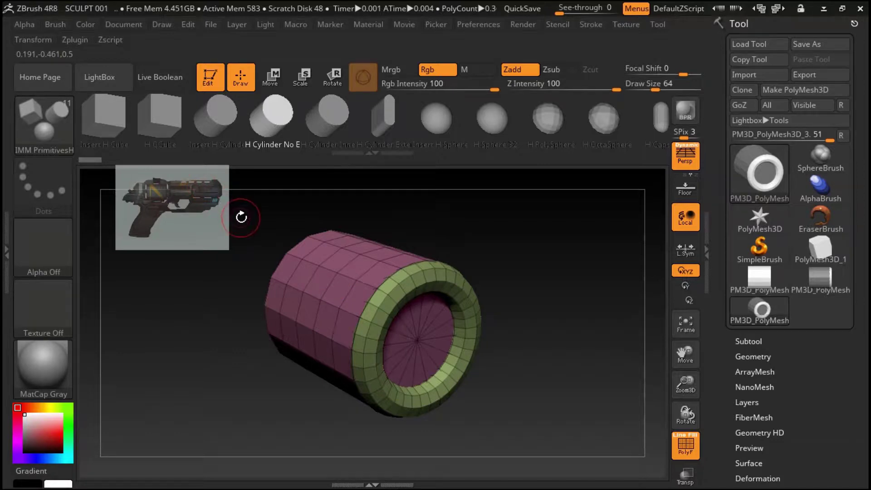
{"action": "left_click", "coordinate": [39, 109]}
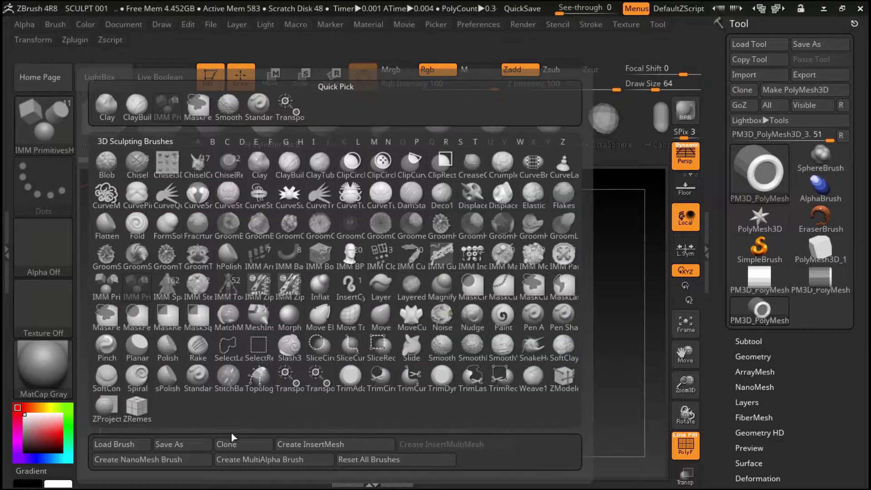
- Create a new InsertMesh brush from the ring-capped tube
{"action": "left_click", "coordinate": [307, 445]}
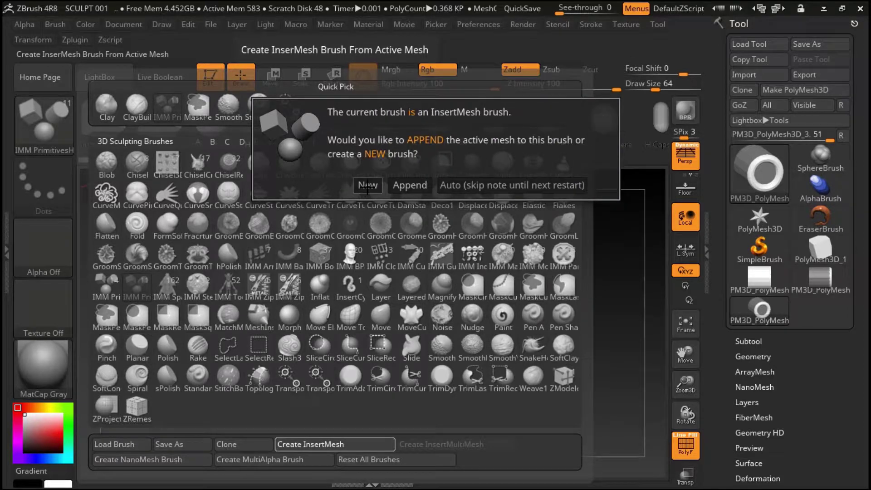
{"action": "left_click", "coordinate": [368, 185]}
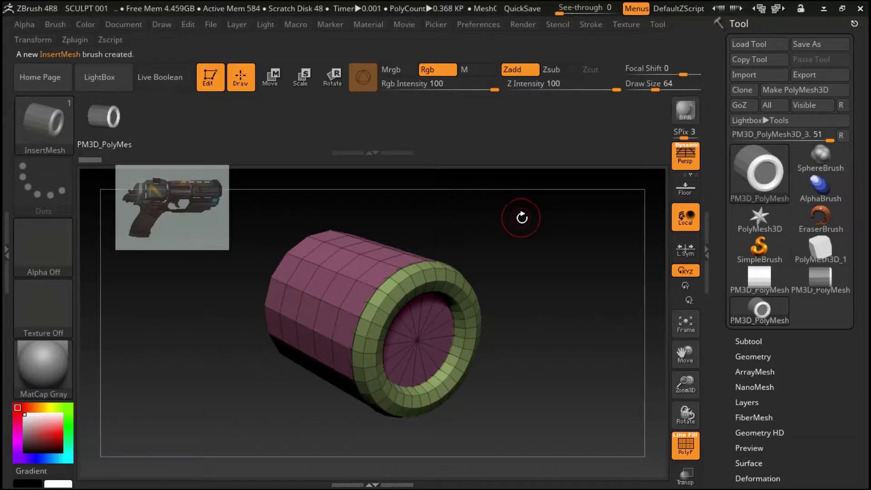
{"action": "mouse_move", "coordinate": [534, 220]}
{"action": "left_mouse_down"}
{"action": "mouse_move", "coordinate": [507, 247]}
{"action": "mouse_move", "coordinate": [476, 256]}
{"action": "mouse_move", "coordinate": [512, 285]}
{"action": "mouse_move", "coordinate": [494, 307]}
{"action": "mouse_move", "coordinate": [482, 299]}
{"action": "mouse_move", "coordinate": [482, 230]}
{"action": "mouse_move", "coordinate": [478, 240]}
{"action": "left_mouse_up"}
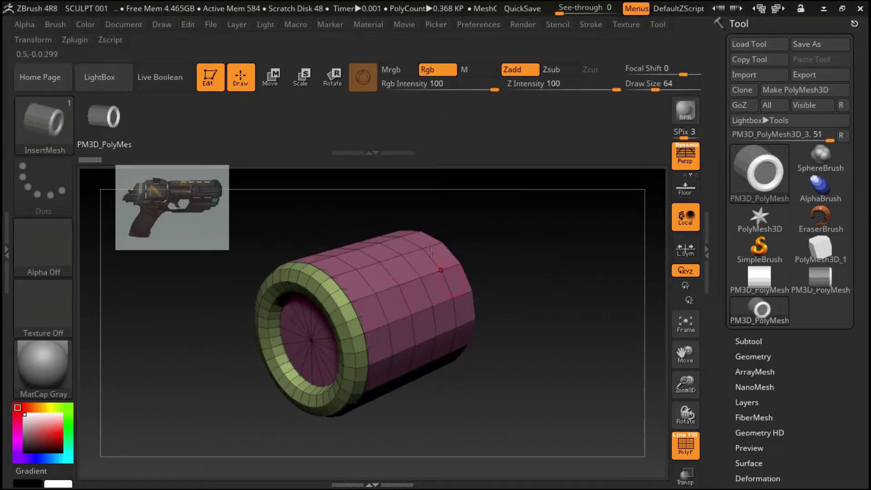
- Rescale the mesh with Unify in Tool > Deformation
{"action": "left_click_drag", "start_coordinate": [830, 391], "coordinate": [826, 324]}
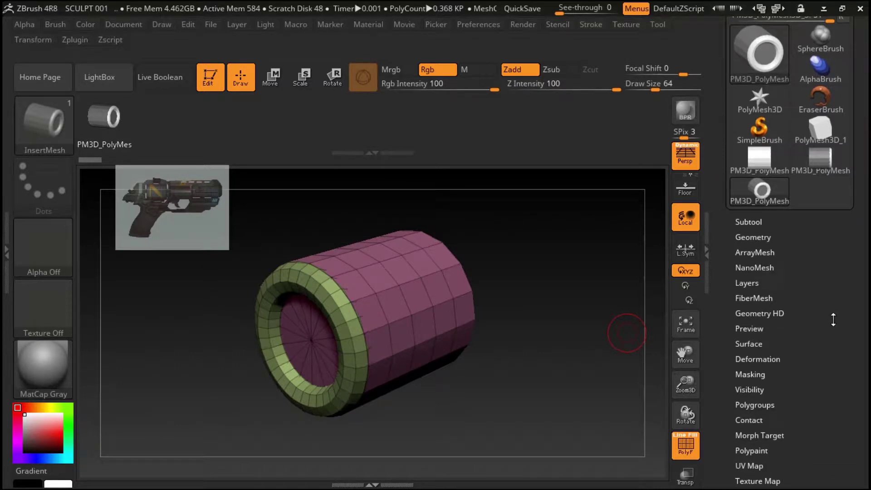
{"action": "left_click", "coordinate": [757, 359]}
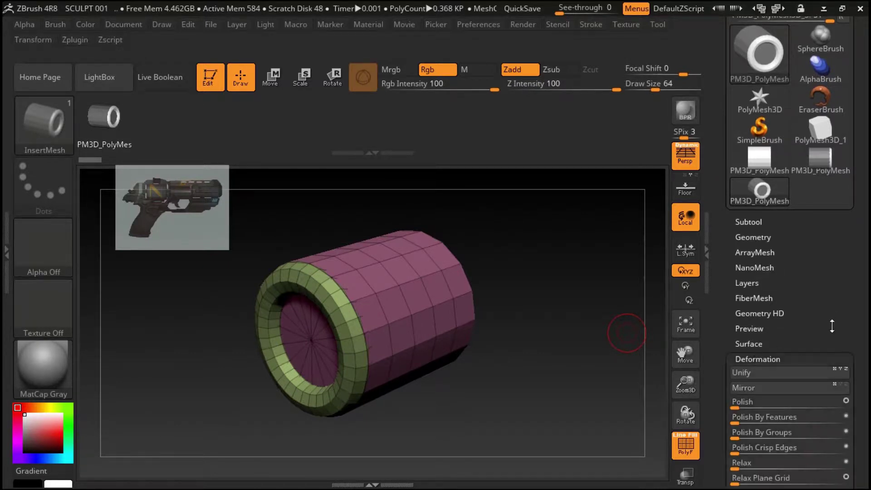
{"action": "left_click_drag", "start_coordinate": [774, 372], "coordinate": [773, 279]}
{"action": "left_click", "coordinate": [773, 280]}
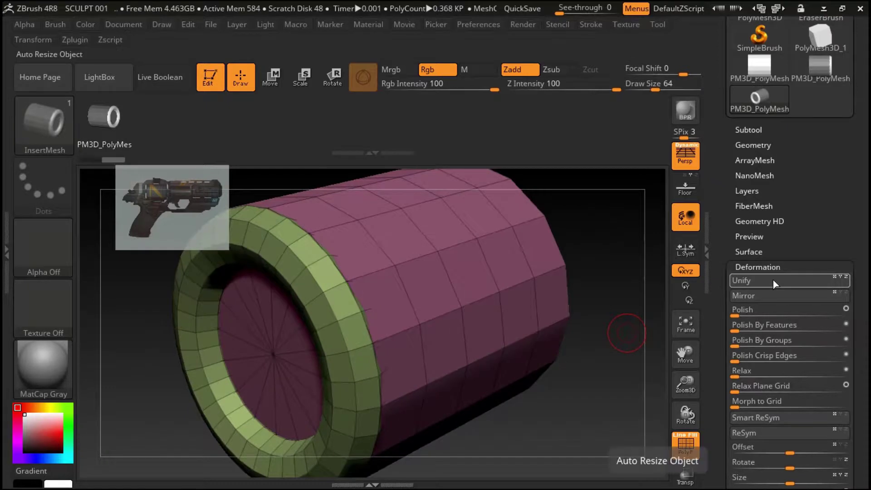
{"action": "left_click_drag", "start_coordinate": [601, 229], "coordinate": [605, 216]}
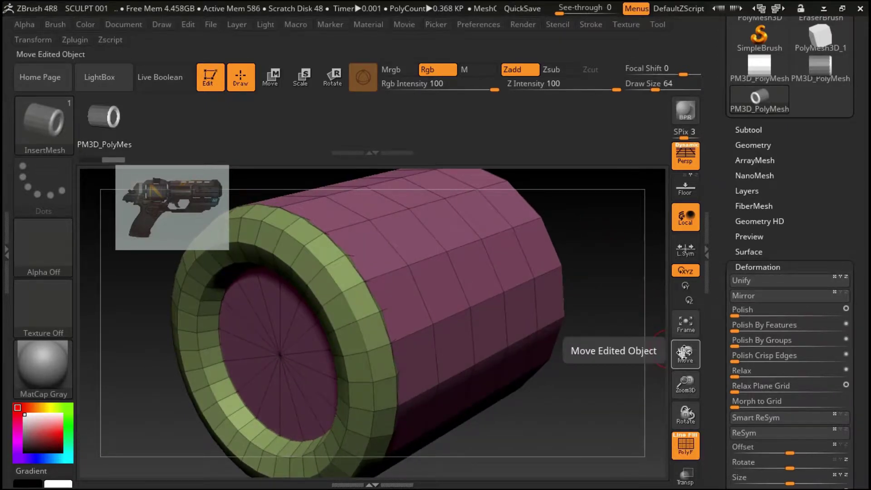
- Insert a small copy of the ring-capped tube on top of the barrel, then clear the mask
{"action": "mouse_move", "coordinate": [686, 383]}
{"action": "left_mouse_down"}
{"action": "mouse_move", "coordinate": [675, 353]}
{"action": "mouse_move", "coordinate": [548, 274]}
{"action": "left_mouse_up"}
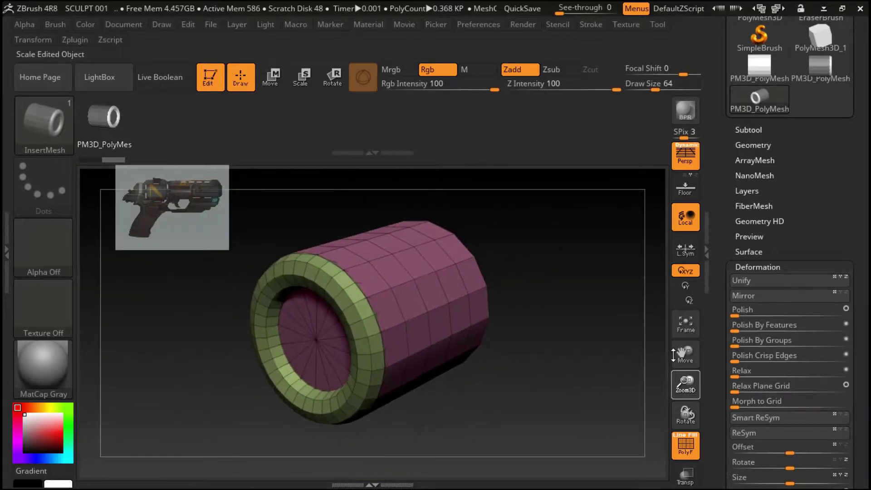
{"action": "left_click", "coordinate": [420, 280], "text": "ctrl"}
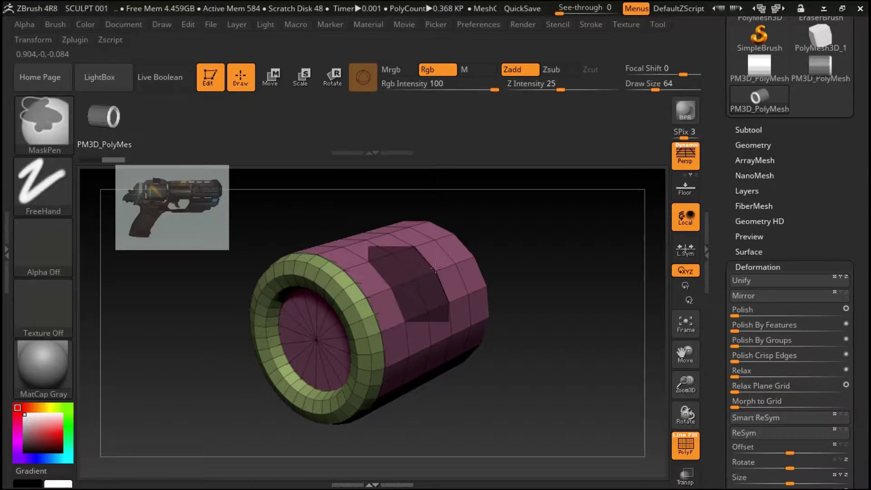
{"action": "key", "text": "ctrl+shift+a"}
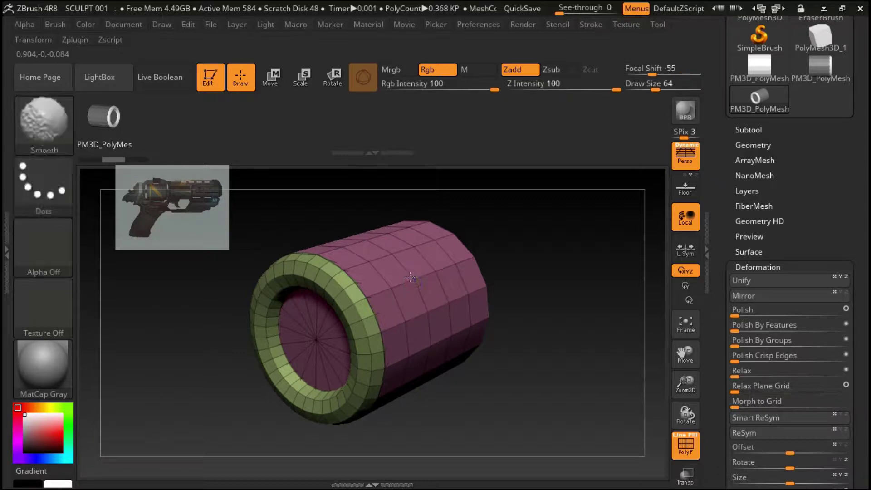
{"action": "left_click_drag", "start_coordinate": [411, 274], "coordinate": [435, 282]}
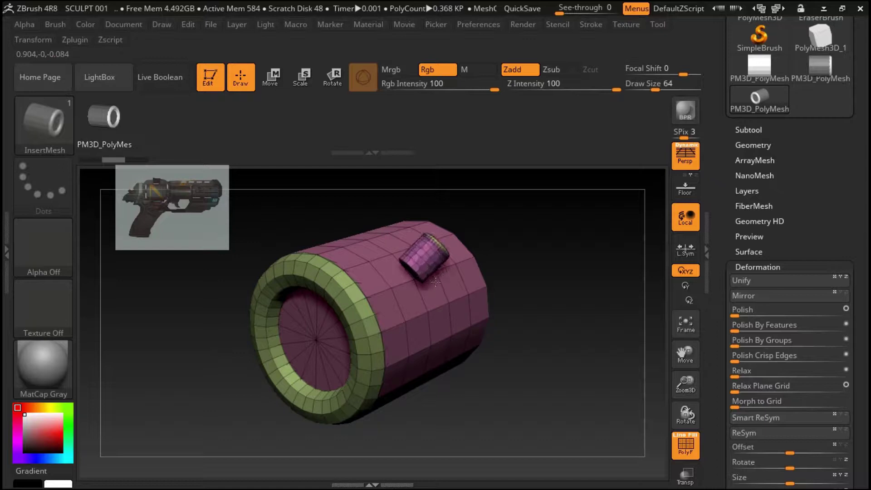
{"action": "key", "text": "ctrl+z"}
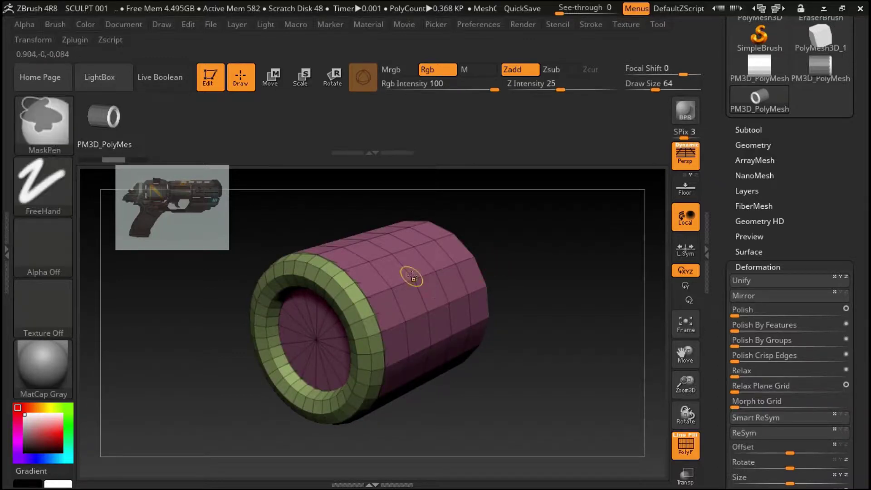
{"action": "left_click_drag", "start_coordinate": [425, 275], "coordinate": [423, 290], "text": "ctrl"}
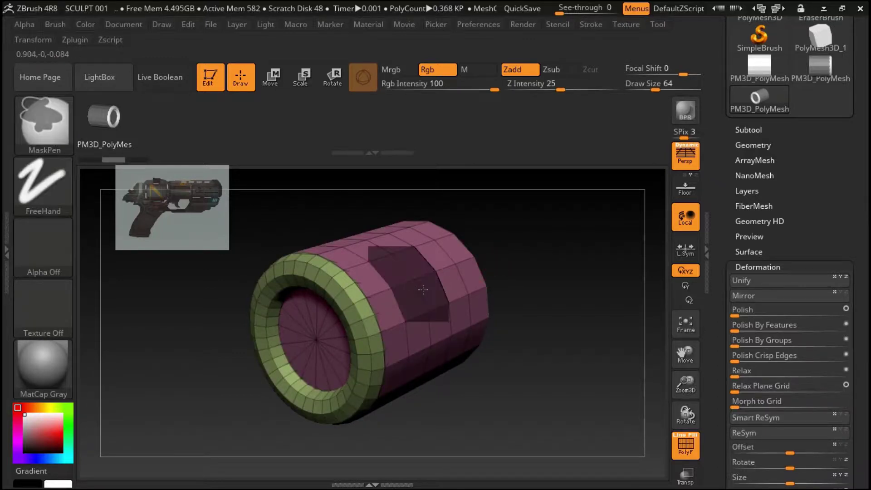
{"action": "left_click", "coordinate": [447, 286]}
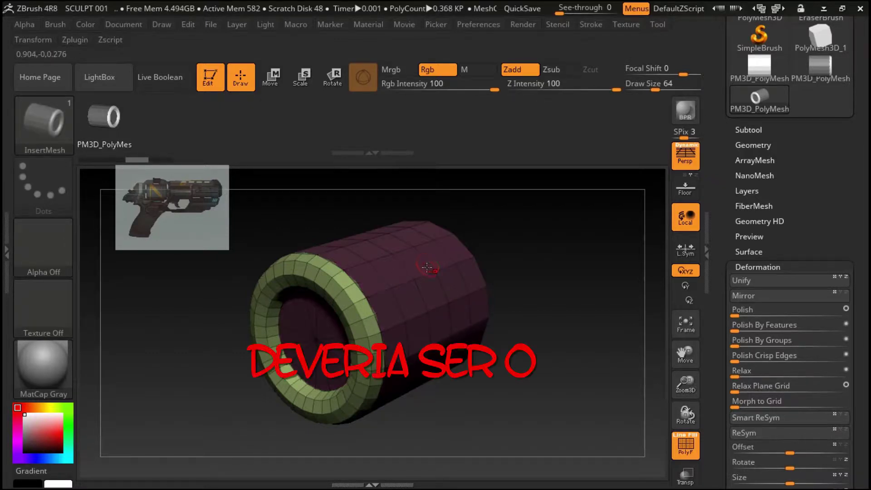
{"action": "left_click_drag", "start_coordinate": [449, 267], "coordinate": [459, 268]}
{"action": "mouse_move", "coordinate": [570, 253]}
{"action": "left_mouse_down"}
{"action": "mouse_move", "coordinate": [573, 225]}
{"action": "mouse_move", "coordinate": [560, 287]}
{"action": "mouse_move", "coordinate": [560, 252]}
{"action": "left_mouse_up"}
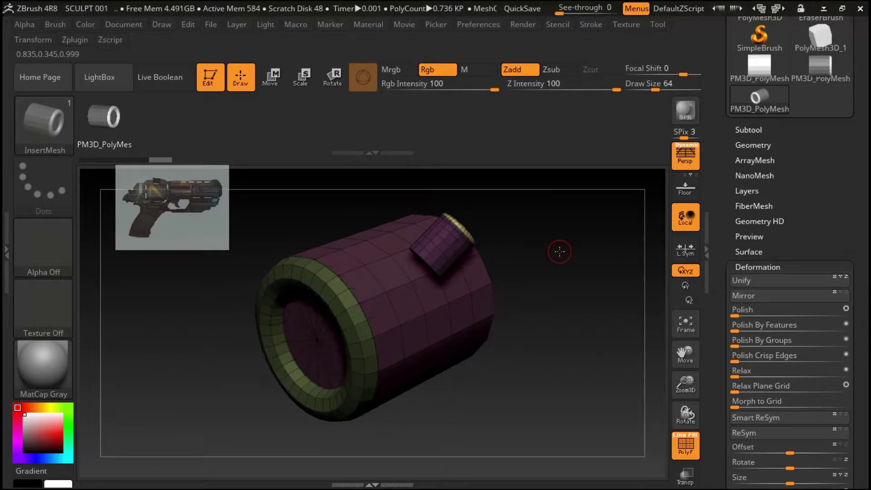
{"action": "left_click", "coordinate": [578, 272], "text": "ctrl"}
- Insert a second small ring-capped tube beside the first, then unmask the model
{"action": "mouse_move", "coordinate": [578, 272]}
{"action": "left_mouse_down"}
{"action": "mouse_move", "coordinate": [598, 267]}
{"action": "mouse_move", "coordinate": [584, 236]}
{"action": "mouse_move", "coordinate": [595, 232]}
{"action": "left_mouse_up"}
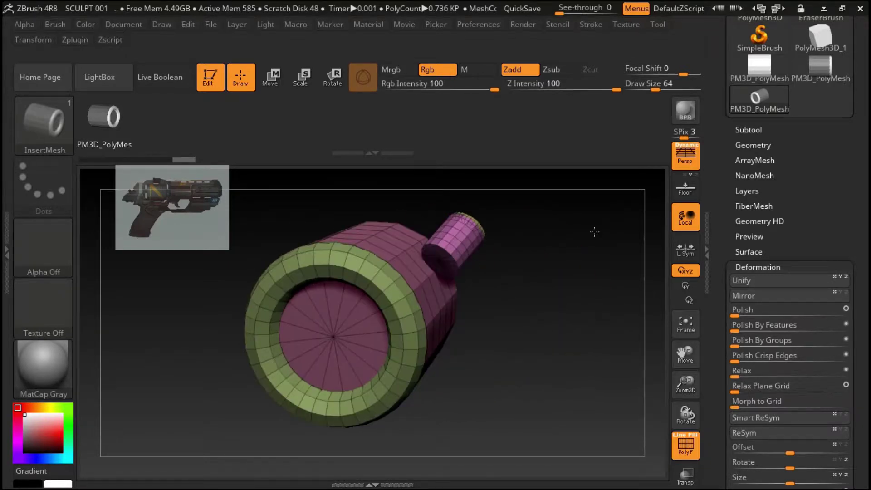
{"action": "left_click_drag", "start_coordinate": [595, 232], "coordinate": [568, 235]}
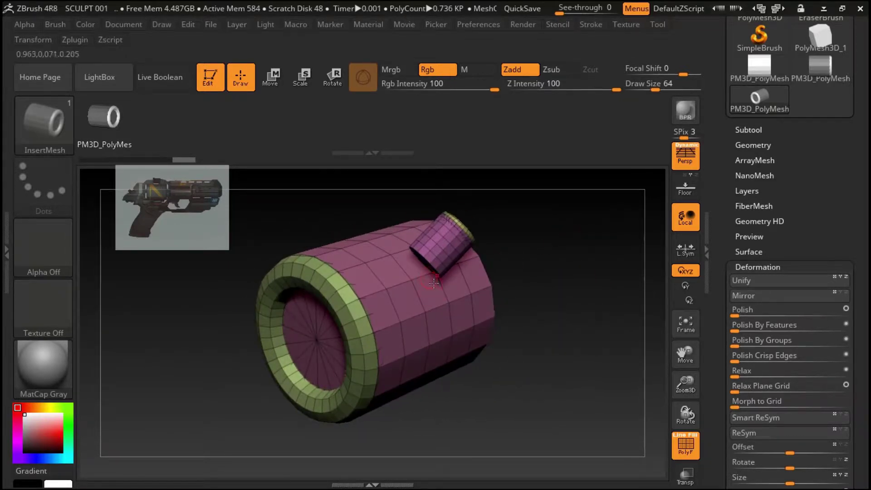
{"action": "left_click_drag", "start_coordinate": [526, 249], "coordinate": [547, 261]}
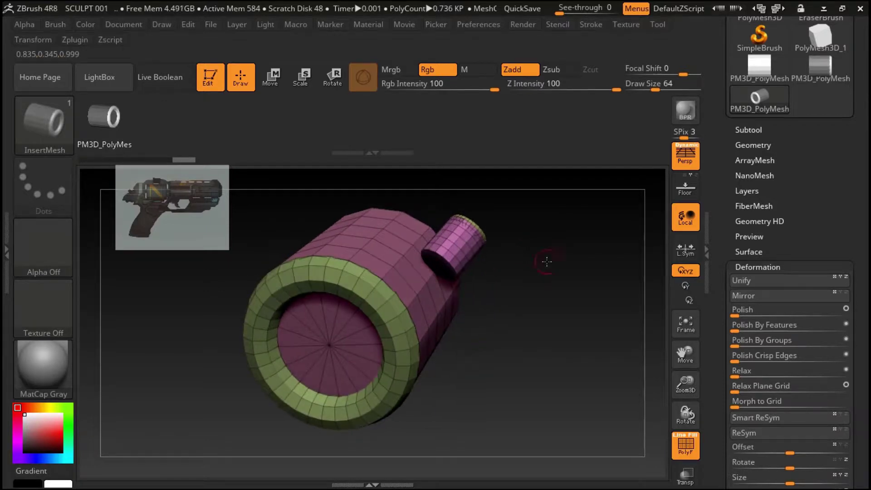
{"action": "left_click_drag", "start_coordinate": [374, 238], "coordinate": [386, 222]}
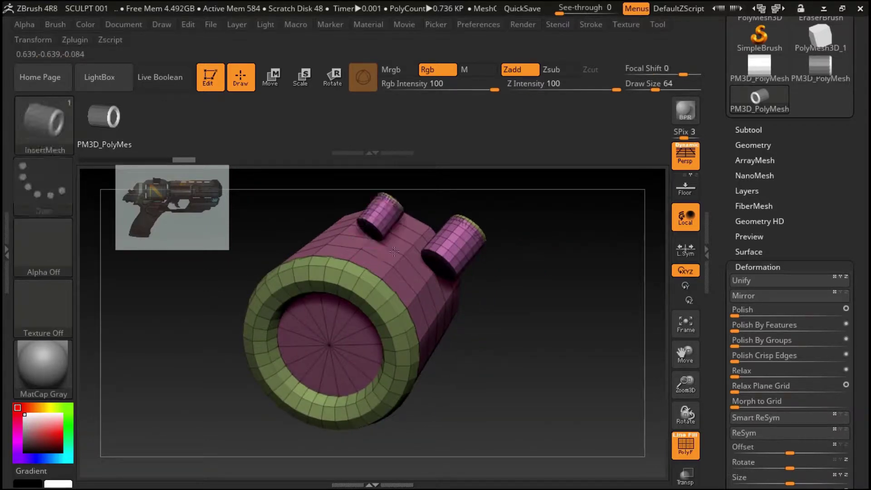
{"action": "mouse_move", "coordinate": [535, 247]}
{"action": "left_mouse_down"}
{"action": "mouse_move", "coordinate": [521, 254]}
{"action": "mouse_move", "coordinate": [561, 226]}
{"action": "left_mouse_up"}
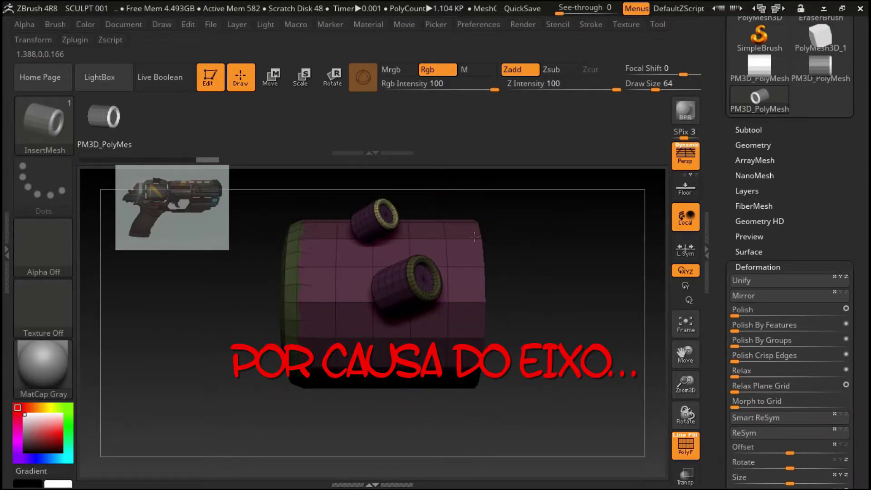
{"action": "left_click_drag", "start_coordinate": [564, 249], "coordinate": [570, 254], "text": "ctrl"}
{"action": "left_click_drag", "start_coordinate": [570, 254], "coordinate": [561, 249]}
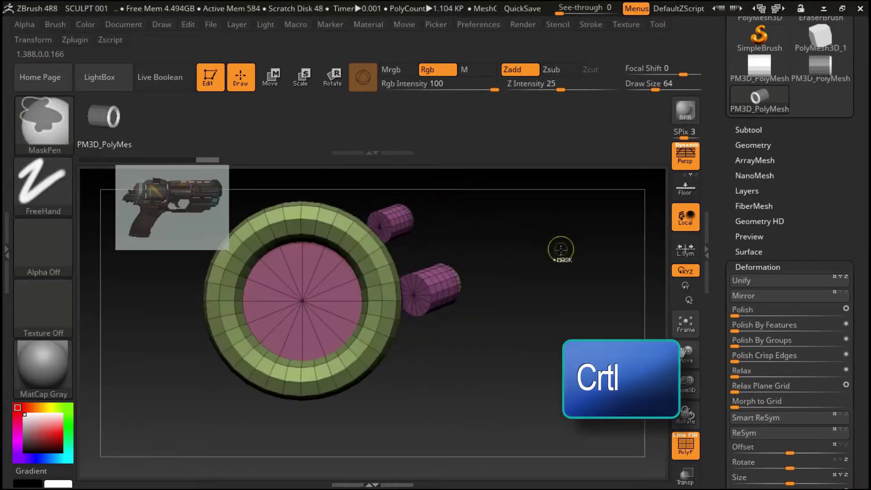
{"action": "mouse_move", "coordinate": [548, 263]}
{"action": "left_mouse_down"}
{"action": "mouse_move", "coordinate": [512, 267]}
{"action": "mouse_move", "coordinate": [556, 267]}
{"action": "mouse_move", "coordinate": [562, 309]}
{"action": "left_mouse_up"}
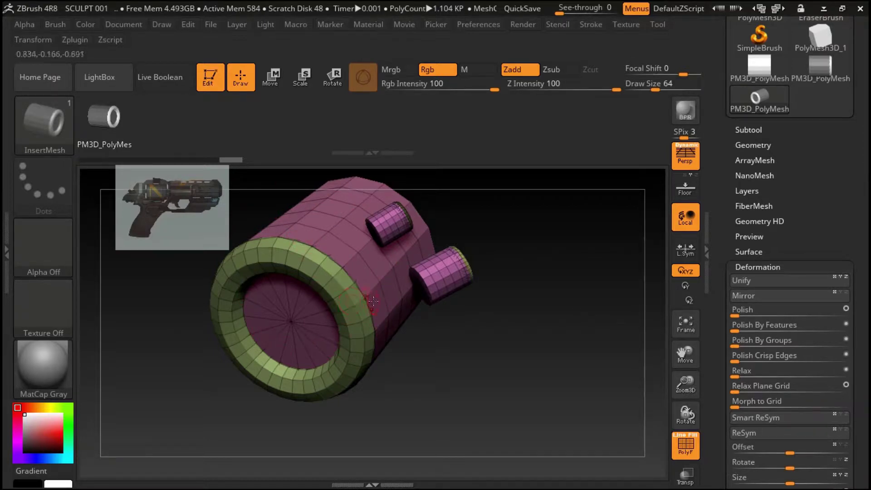
- Set the brush Draw Size to 274
{"action": "left_click_drag", "start_coordinate": [498, 231], "coordinate": [513, 202]}
{"action": "left_click_drag", "start_coordinate": [656, 88], "coordinate": [651, 87]}
{"action": "type", "text": "274"}
{"action": "key", "text": "Return"}
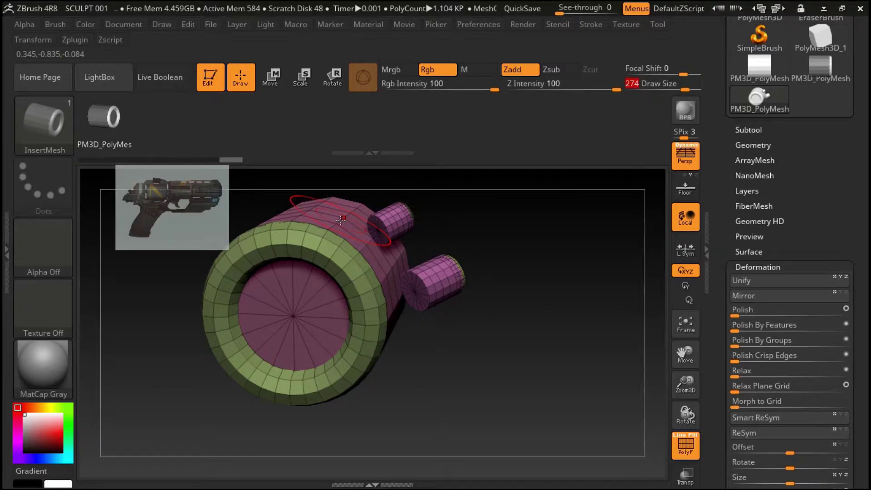
- Insert another InsertMesh tube along the top of the barrel
{"action": "key", "text": "shift"}
{"action": "key", "text": "ctrl"}
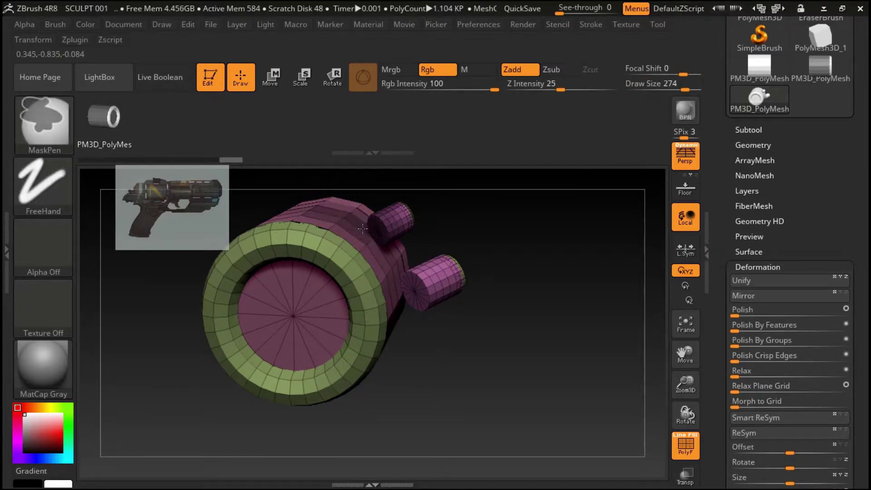
{"action": "key", "text": "shift"}
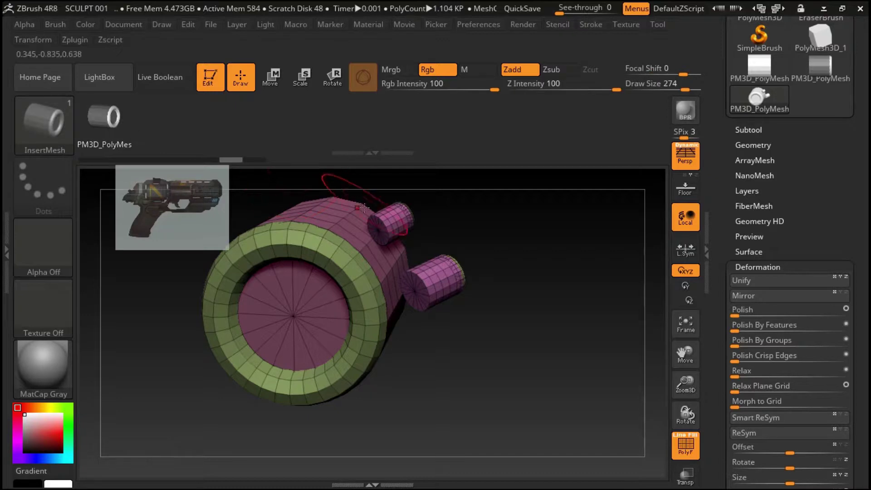
{"action": "left_click_drag", "start_coordinate": [341, 218], "coordinate": [343, 214]}
{"action": "key", "text": "shift"}
{"action": "key", "text": "ctrl"}
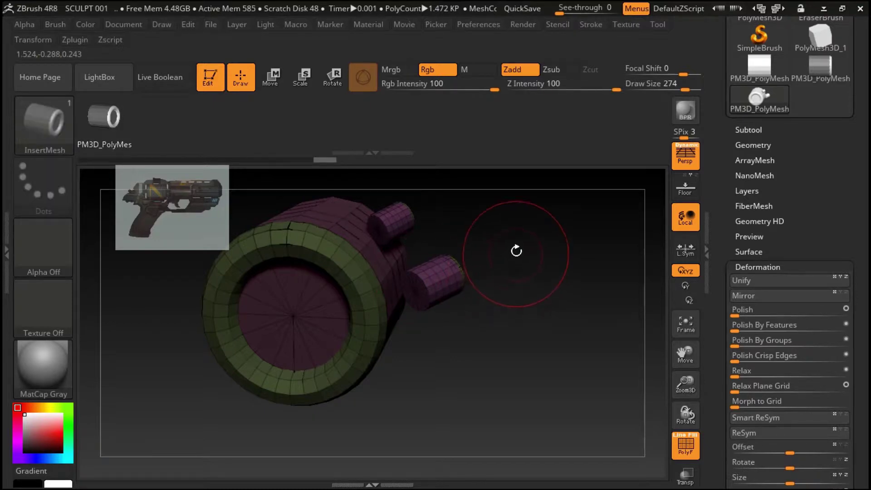
- Insert a ring-capped cylinder, then undo history back to the bare ring-capped barrel
{"action": "left_click", "coordinate": [550, 243], "text": "ctrl"}
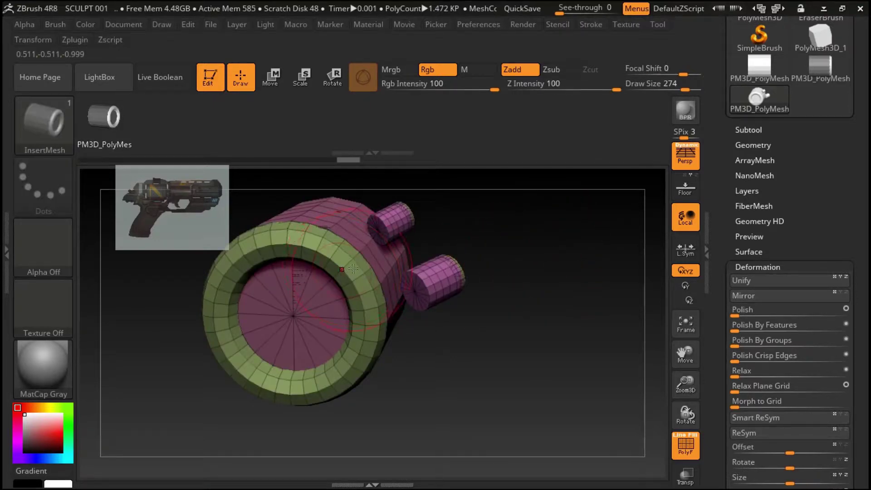
{"action": "mouse_move", "coordinate": [353, 259]}
{"action": "left_mouse_down"}
{"action": "mouse_move", "coordinate": [395, 332]}
{"action": "mouse_move", "coordinate": [443, 321]}
{"action": "left_mouse_up"}
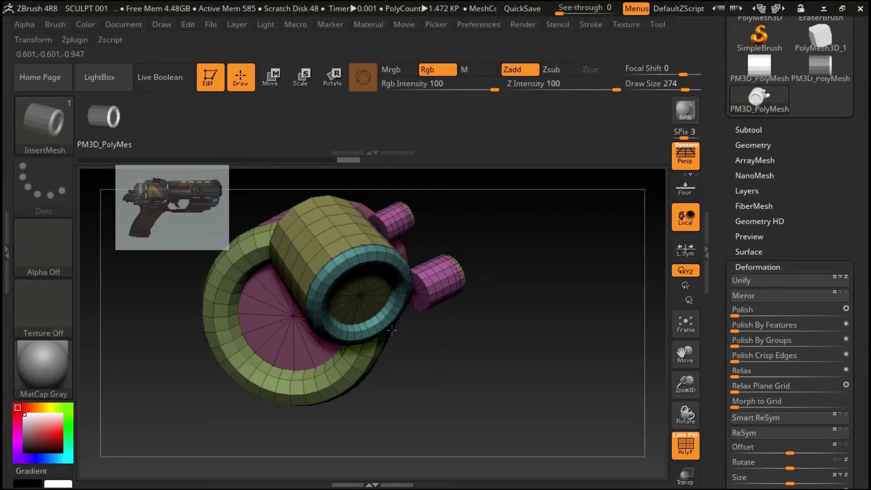
{"action": "mouse_move", "coordinate": [525, 252]}
{"action": "left_mouse_down"}
{"action": "mouse_move", "coordinate": [548, 257]}
{"action": "mouse_move", "coordinate": [270, 245]}
{"action": "left_mouse_up"}
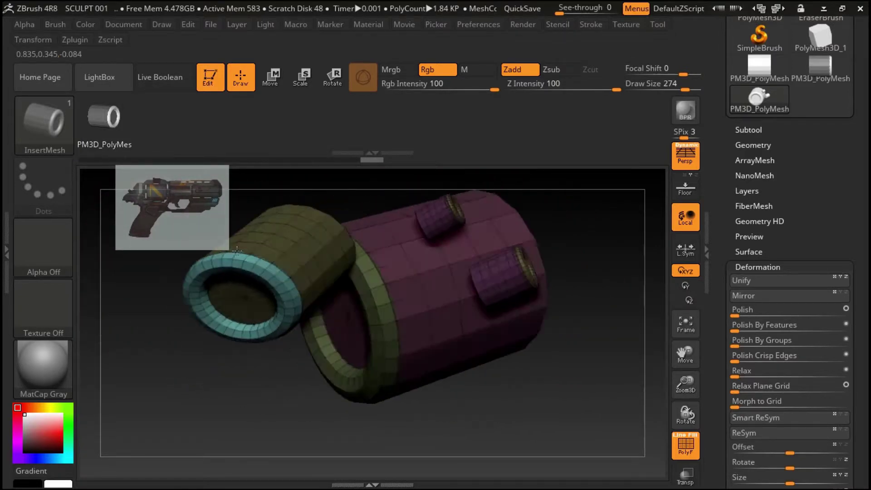
{"action": "left_click_drag", "start_coordinate": [510, 269], "coordinate": [584, 259]}
{"action": "left_click", "coordinate": [555, 255], "text": "ctrl"}
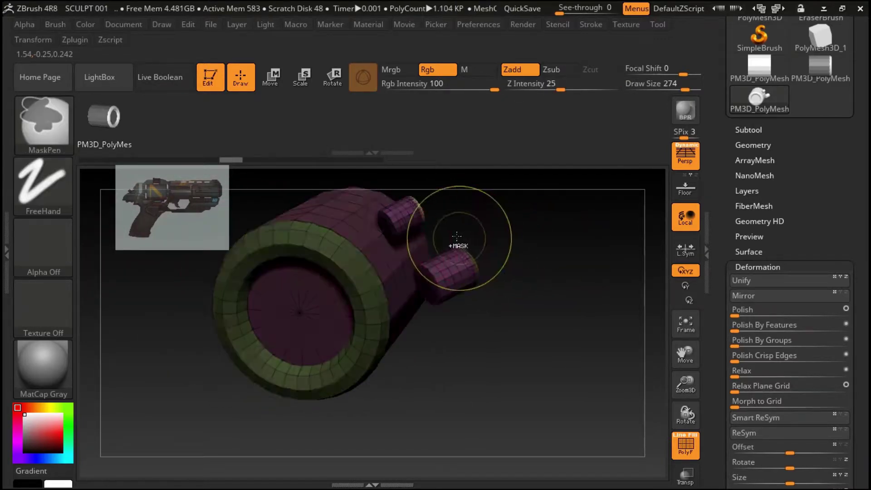
{"action": "key", "text": "ctrl+z"}
{"action": "left_click_drag", "start_coordinate": [231, 159], "coordinate": [113, 158]}
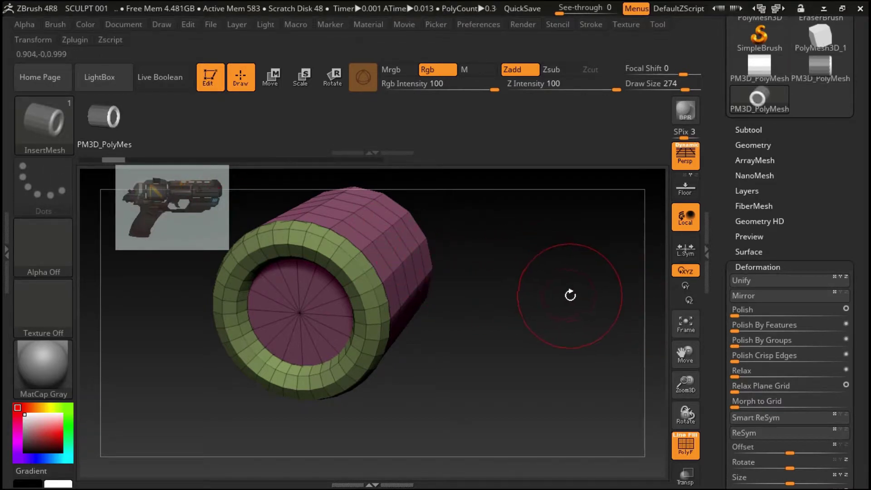
- Snap to a straight front view of the ring end, reposition the gizmo, and return to Draw
{"action": "left_click", "coordinate": [308, 81]}
{"action": "left_click_drag", "start_coordinate": [599, 214], "coordinate": [546, 216], "text": "shift"}
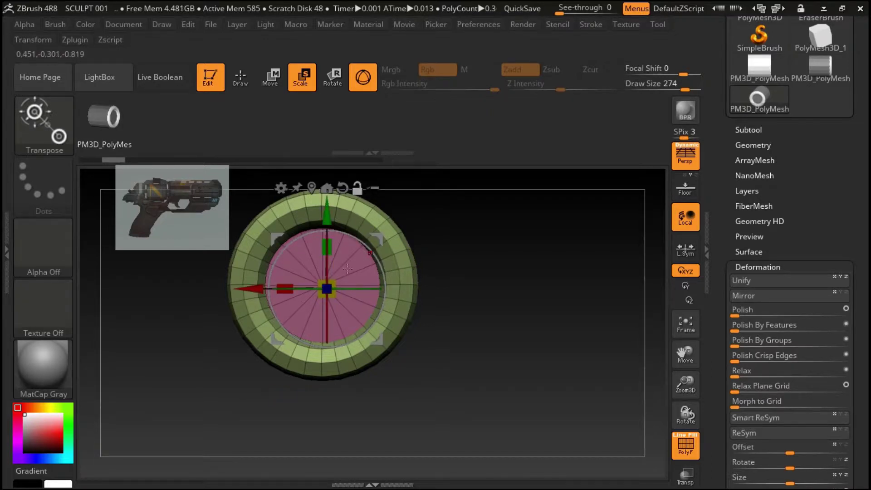
{"action": "left_click_drag", "start_coordinate": [354, 237], "coordinate": [362, 249]}
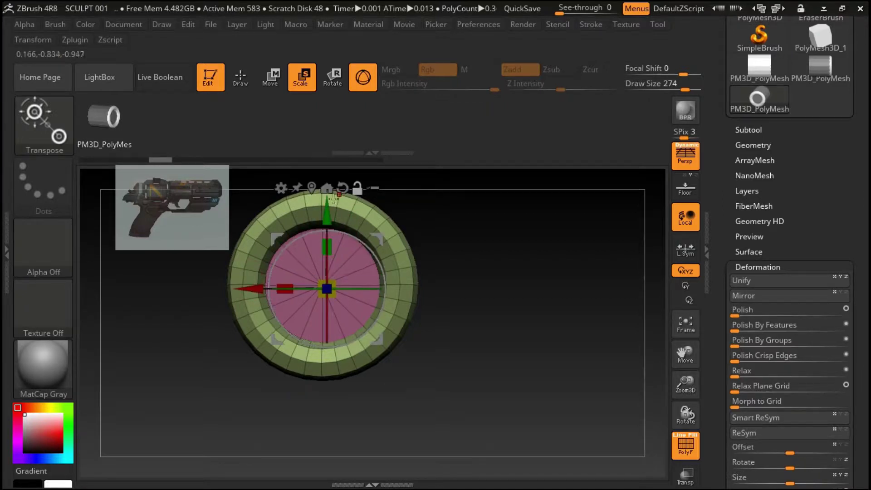
{"action": "left_click", "coordinate": [270, 80]}
{"action": "mouse_move", "coordinate": [327, 289]}
{"action": "left_mouse_down"}
{"action": "mouse_move", "coordinate": [345, 251]}
{"action": "mouse_move", "coordinate": [339, 219]}
{"action": "mouse_move", "coordinate": [355, 206]}
{"action": "left_mouse_up"}
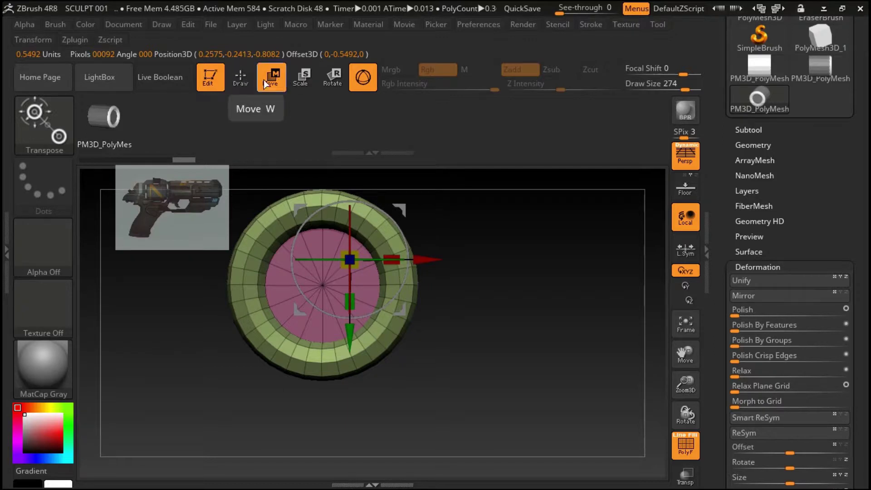
{"action": "left_click", "coordinate": [241, 78]}
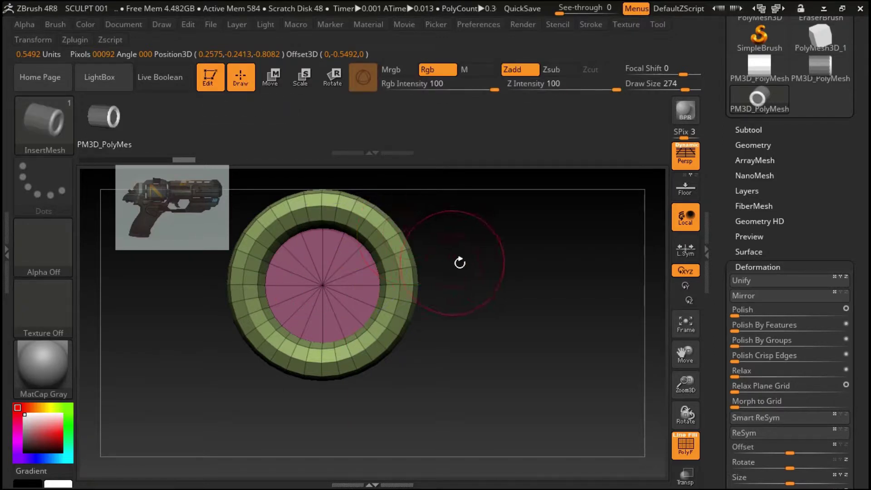
- Scale the ring-capped barrel up uniformly with the Scale gizmo
{"action": "left_click", "coordinate": [302, 82]}
{"action": "left_click_drag", "start_coordinate": [350, 259], "coordinate": [448, 195]}
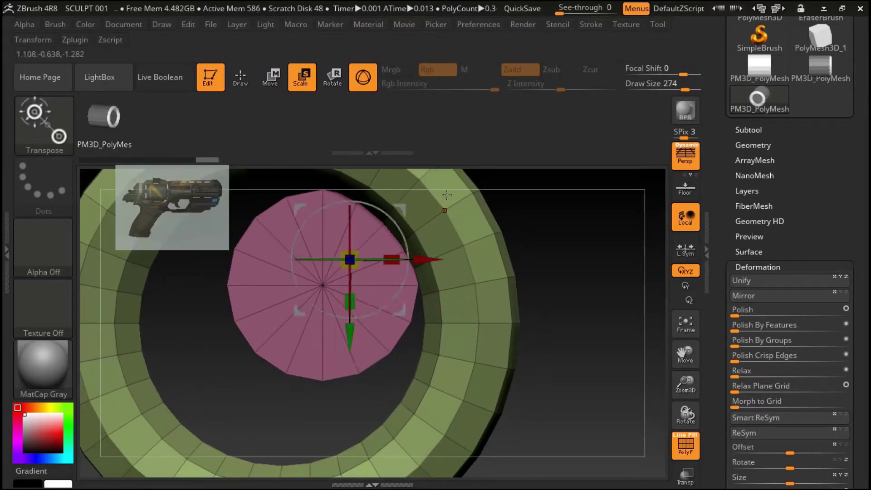
{"action": "mouse_move", "coordinate": [555, 246]}
{"action": "left_mouse_down"}
{"action": "mouse_move", "coordinate": [533, 251]}
{"action": "mouse_move", "coordinate": [559, 280]}
{"action": "left_mouse_up"}
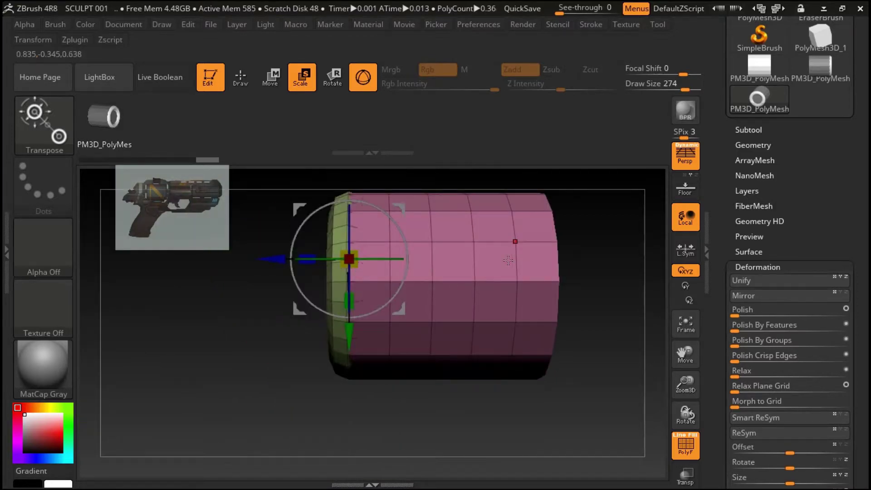
{"action": "left_click_drag", "start_coordinate": [581, 266], "coordinate": [535, 263]}
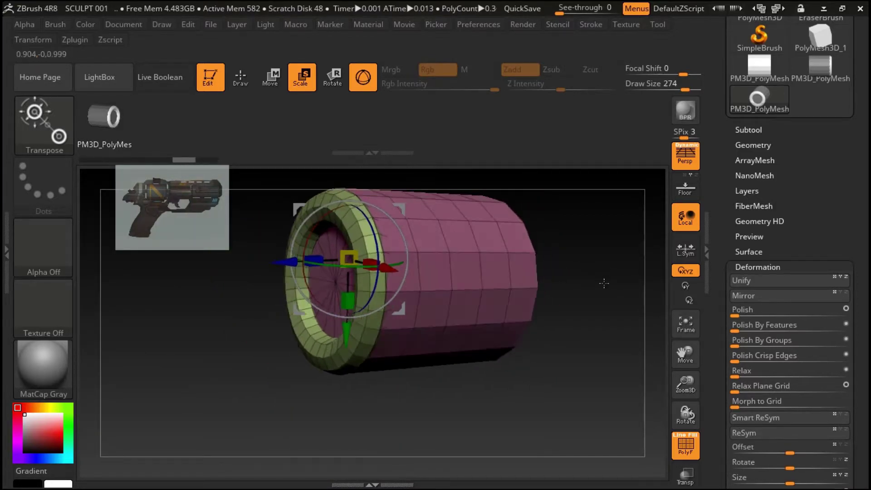
- Move the gizmo to the cylinder's side, enlarge it twice more, then frame the view
{"action": "left_click", "coordinate": [431, 243], "text": "alt"}
{"action": "left_click_drag", "start_coordinate": [590, 267], "coordinate": [645, 271]}
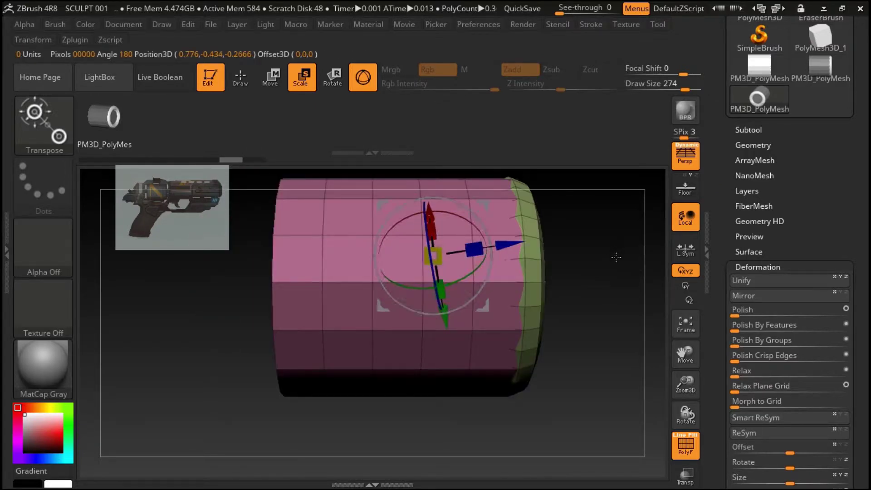
{"action": "left_click_drag", "start_coordinate": [434, 255], "coordinate": [475, 162]}
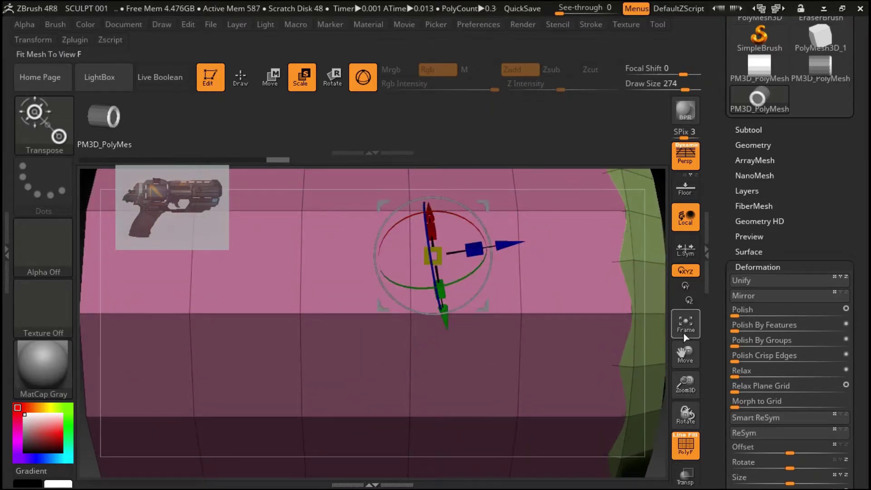
{"action": "left_click_drag", "start_coordinate": [433, 256], "coordinate": [459, 215]}
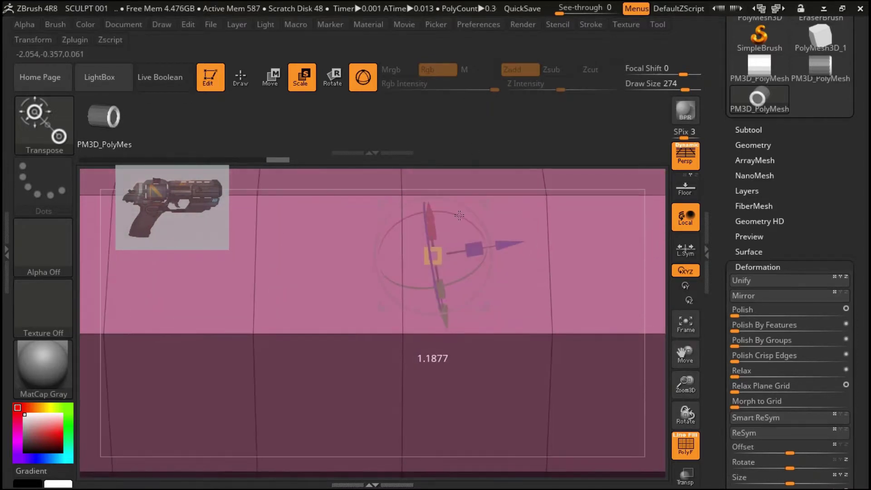
{"action": "left_click", "coordinate": [686, 325]}
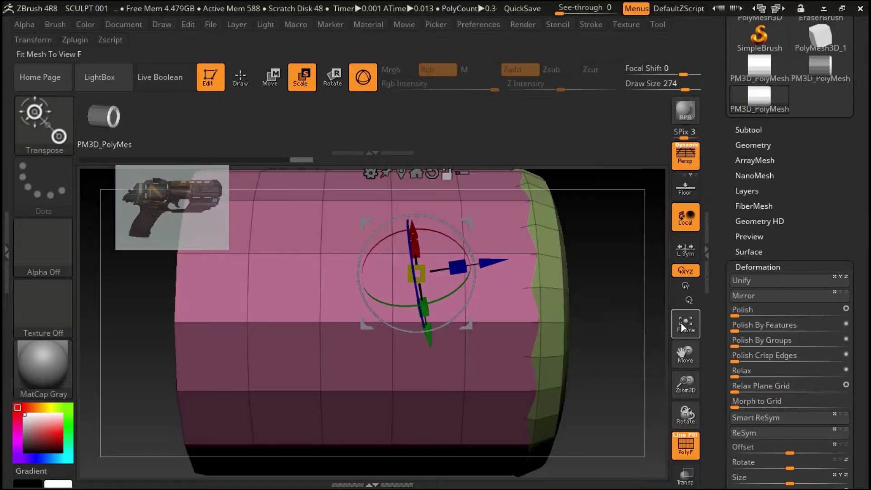
{"action": "left_click_drag", "start_coordinate": [608, 300], "coordinate": [528, 313]}
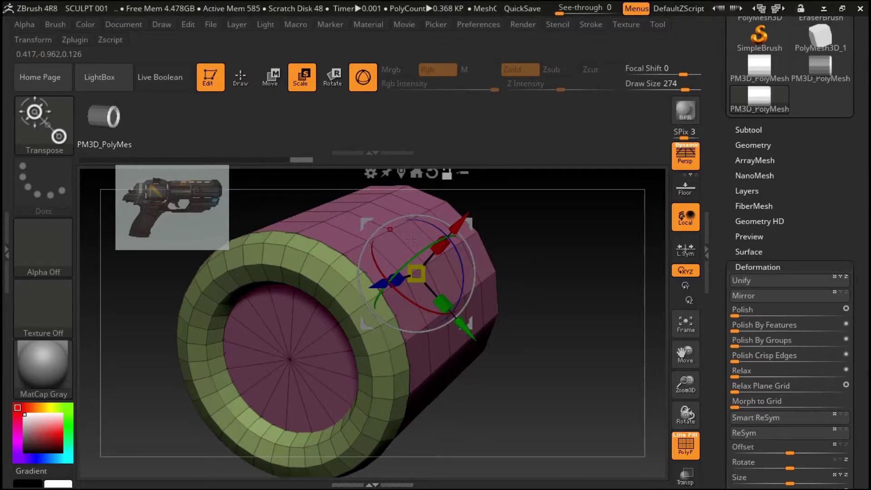
{"action": "left_click", "coordinate": [43, 114]}
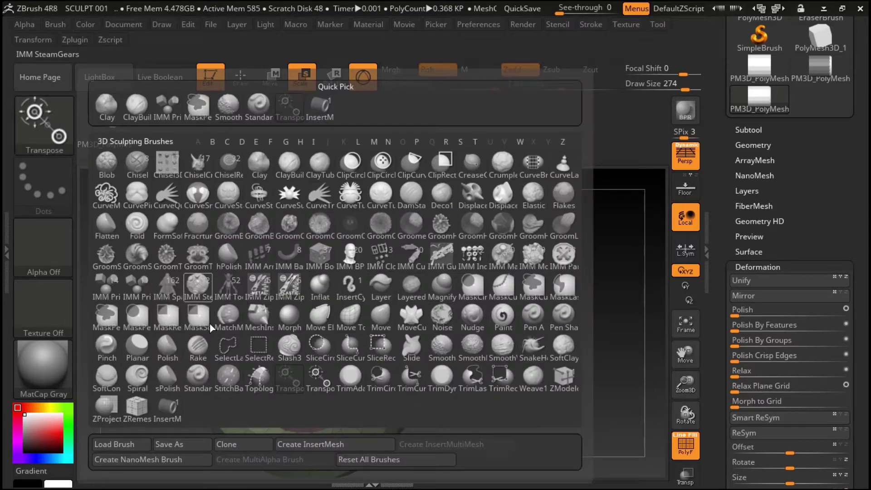
{"action": "left_click", "coordinate": [319, 445]}
{"action": "left_click", "coordinate": [400, 186]}
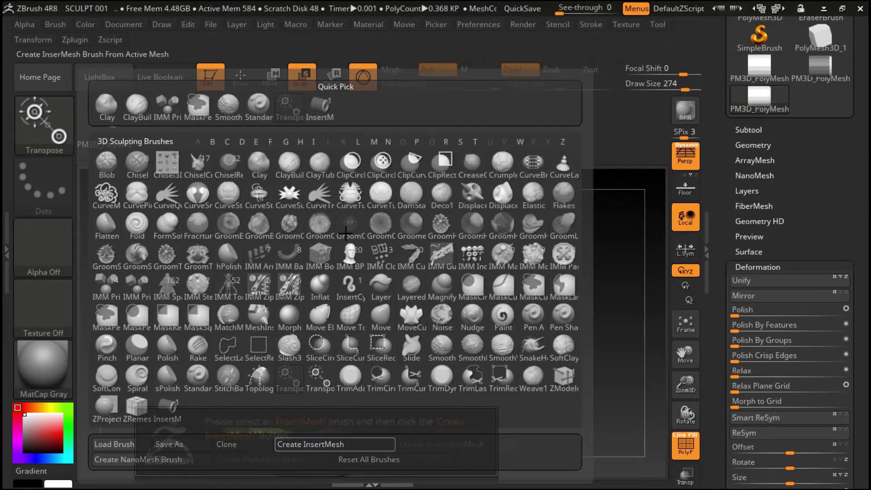
{"action": "left_click", "coordinate": [311, 427]}
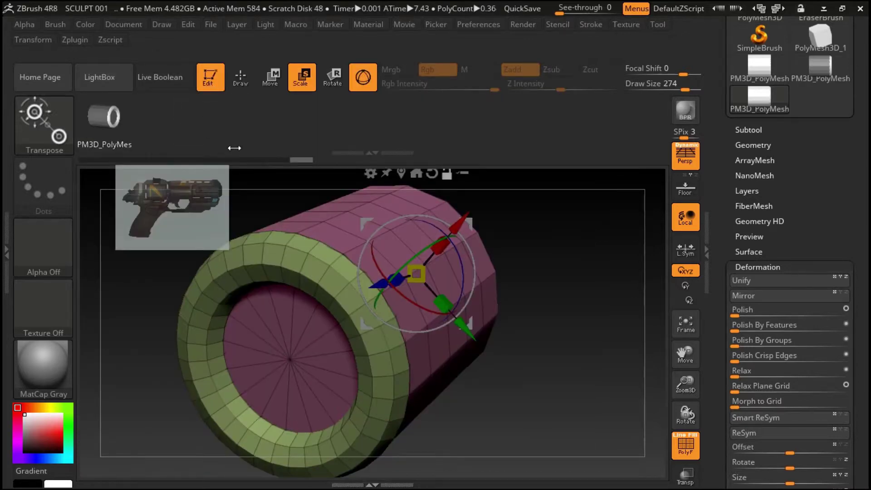
{"action": "key", "text": "b"}
{"action": "left_click", "coordinate": [316, 447]}
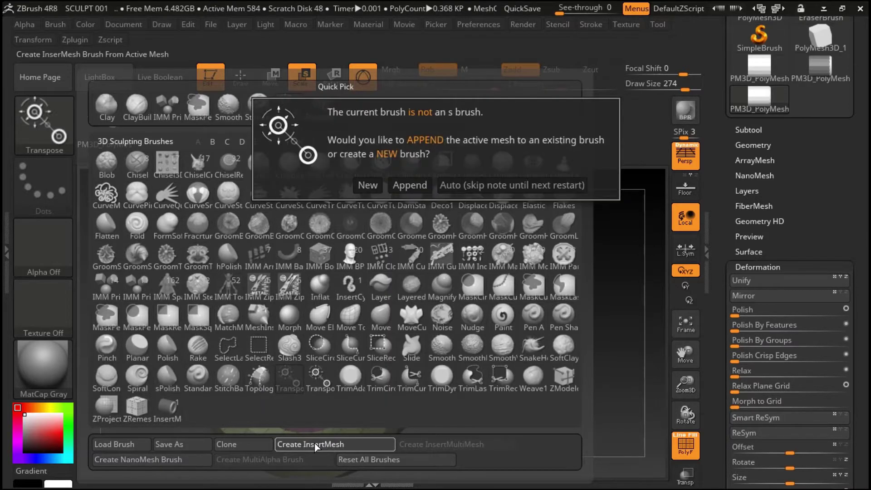
{"action": "left_click", "coordinate": [411, 185]}
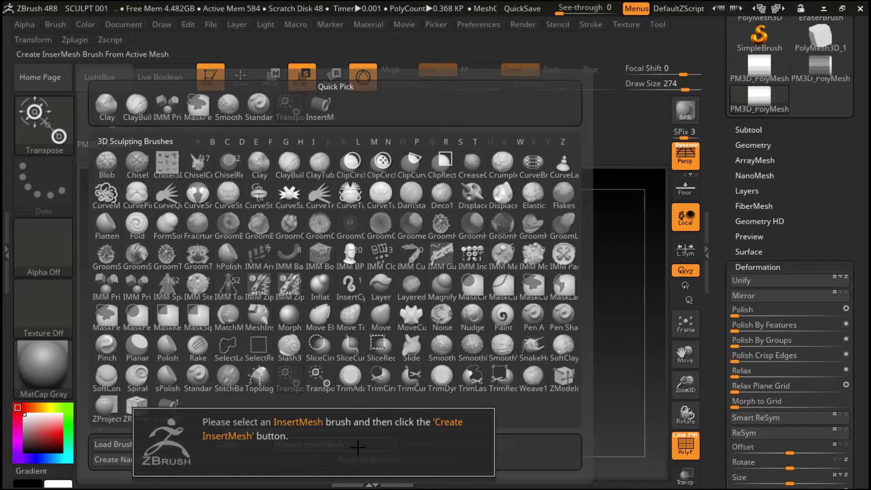
{"action": "left_click", "coordinate": [387, 435]}
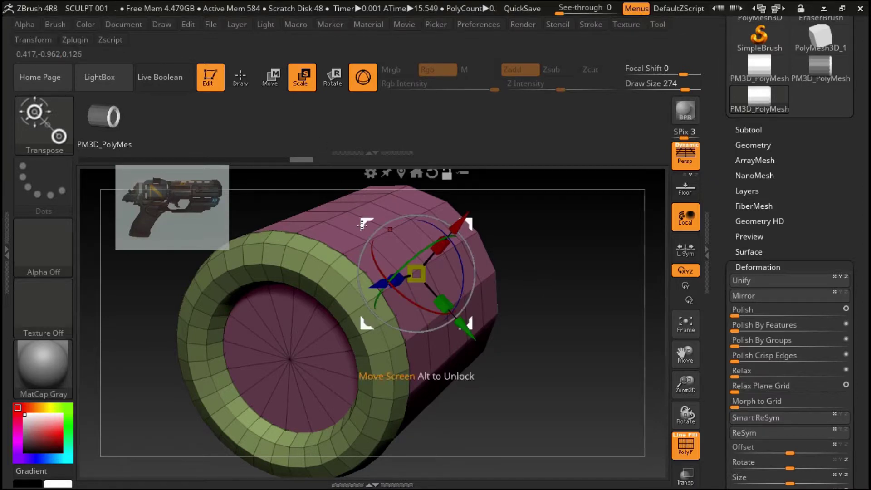
- Centre the gizmo on the pink disc and orbit to an angled view of the cylinder
{"action": "left_click", "coordinate": [352, 233]}
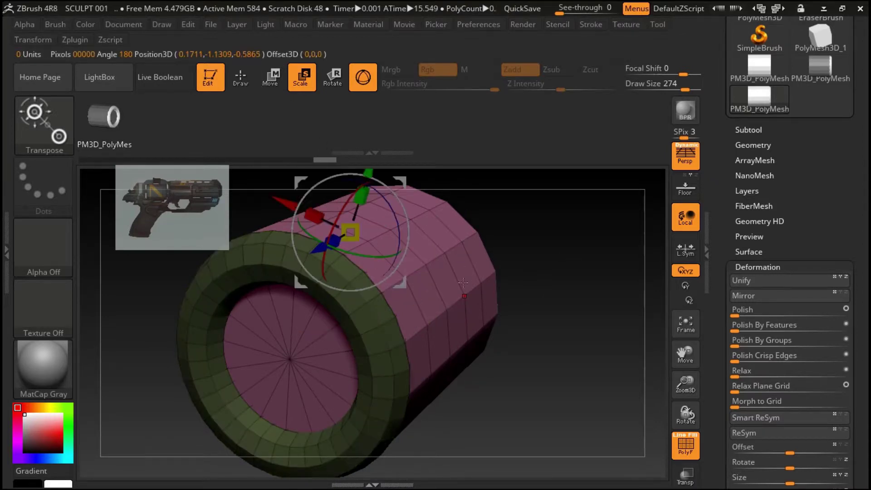
{"action": "left_click_drag", "start_coordinate": [554, 247], "coordinate": [568, 290], "text": "shift"}
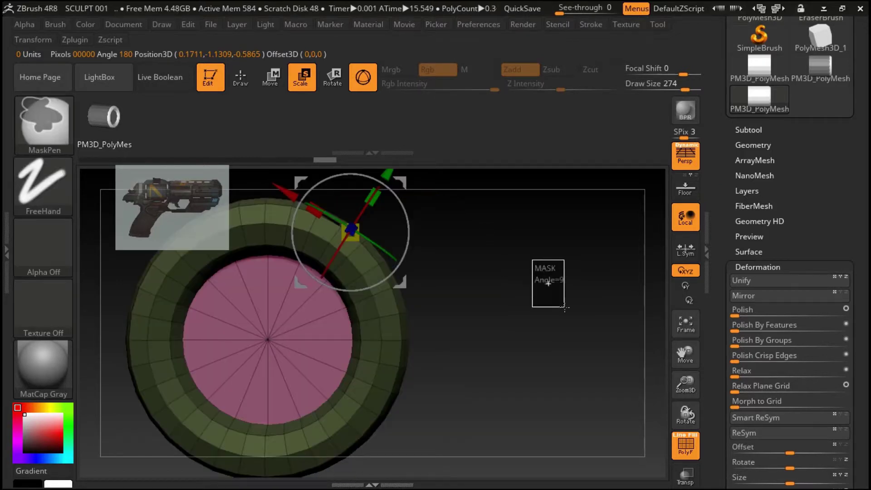
{"action": "left_click", "coordinate": [323, 340]}
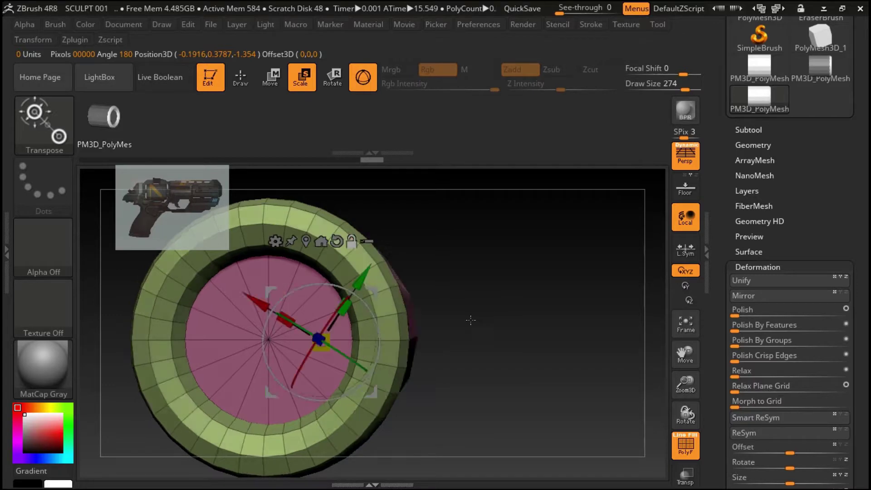
{"action": "left_click_drag", "start_coordinate": [482, 318], "coordinate": [252, 144]}
- Create a new InsertMesh_1 brush from the enlarged barrel mesh
{"action": "key", "text": "b"}
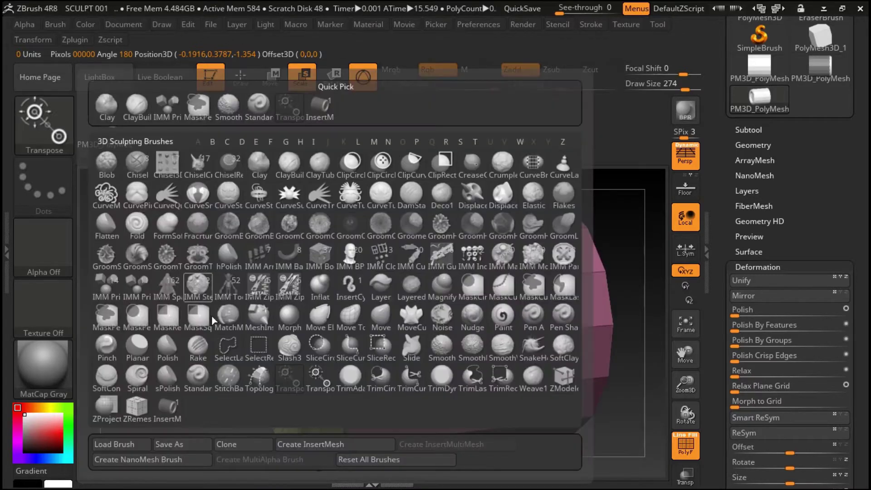
{"action": "left_click", "coordinate": [326, 444]}
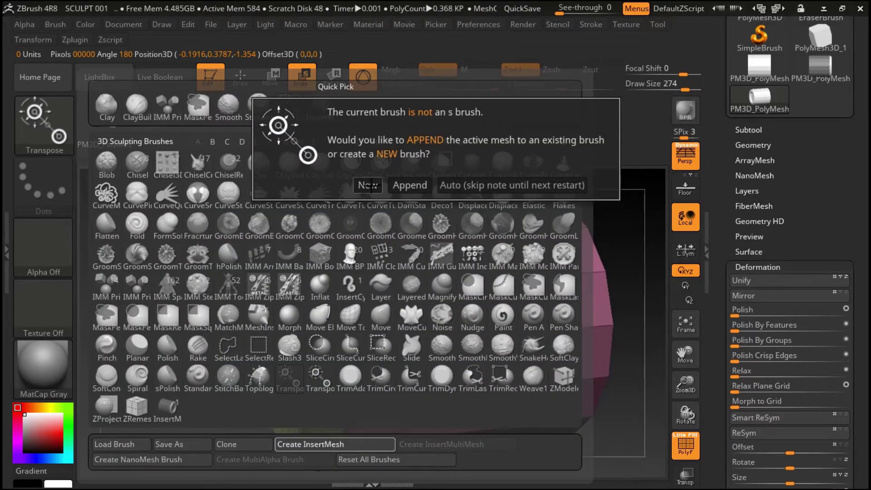
{"action": "left_click", "coordinate": [409, 186]}
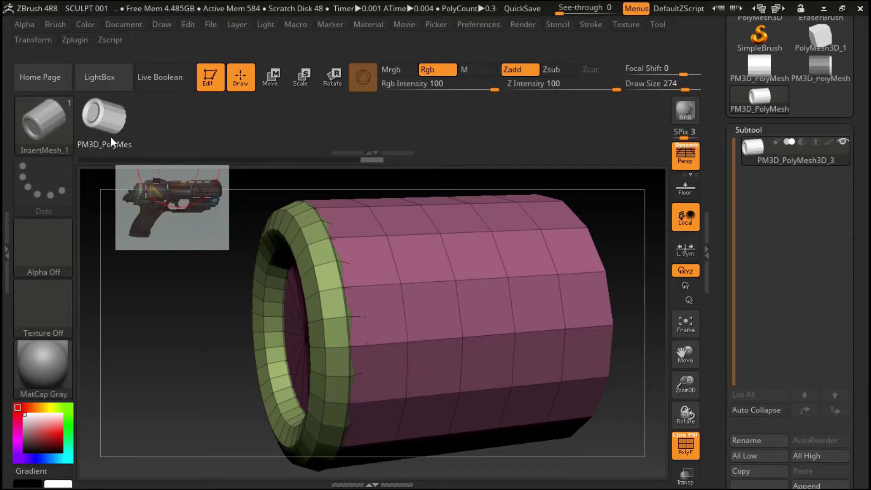
{"action": "left_click", "coordinate": [40, 98]}
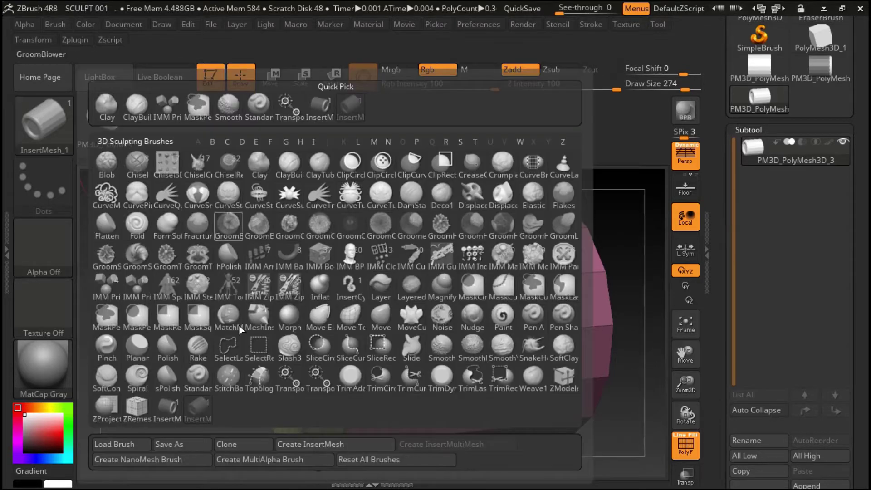
- Append the barrel as a second mesh to the InsertMesh brush, skipping the MultiMesh tip
{"action": "left_click", "coordinate": [299, 445]}
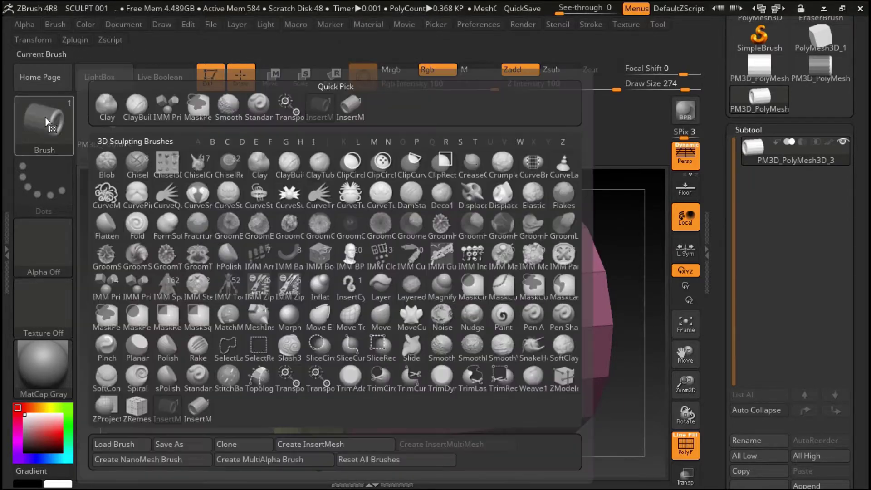
{"action": "left_click", "coordinate": [44, 122]}
{"action": "left_click", "coordinate": [310, 446]}
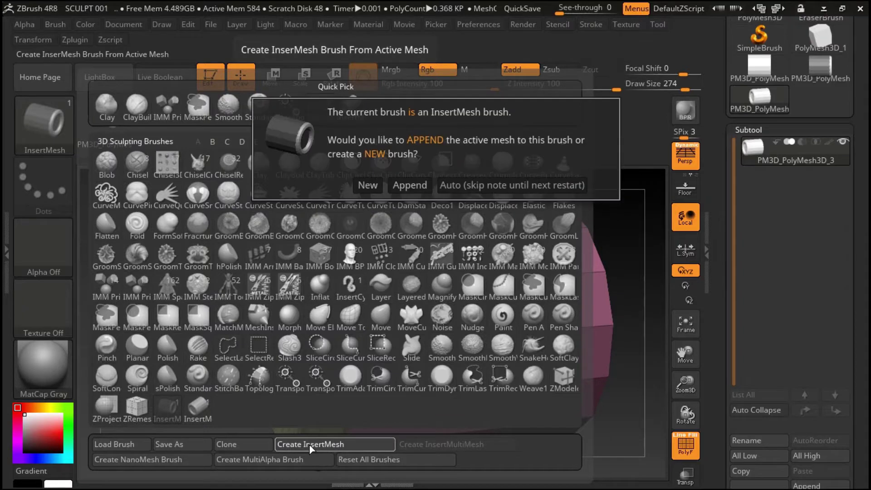
{"action": "left_click", "coordinate": [410, 185]}
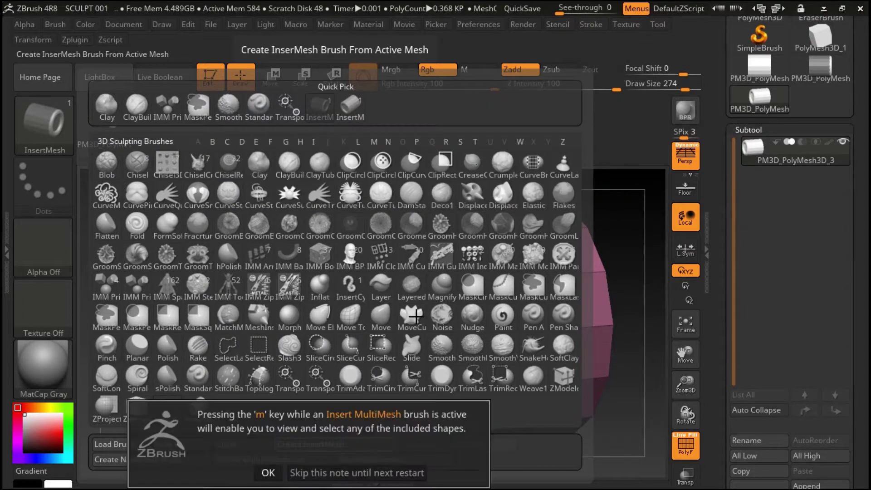
{"action": "left_click", "coordinate": [351, 473]}
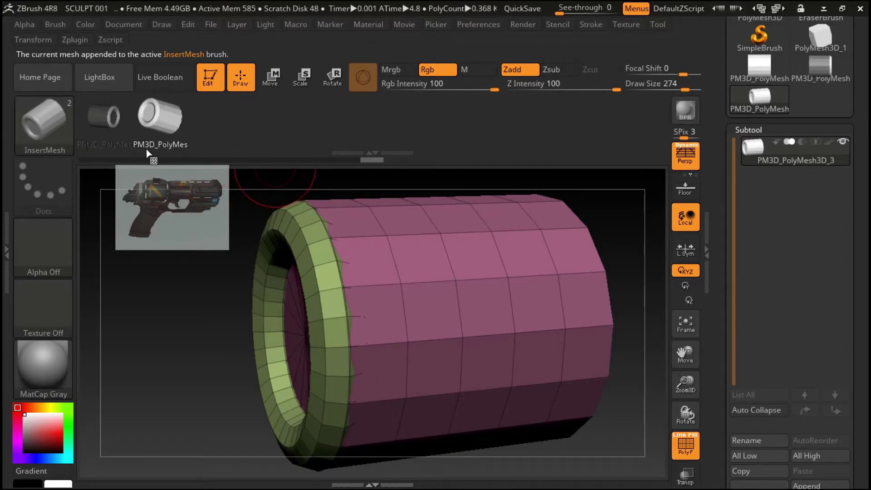
{"action": "left_click", "coordinate": [43, 122]}
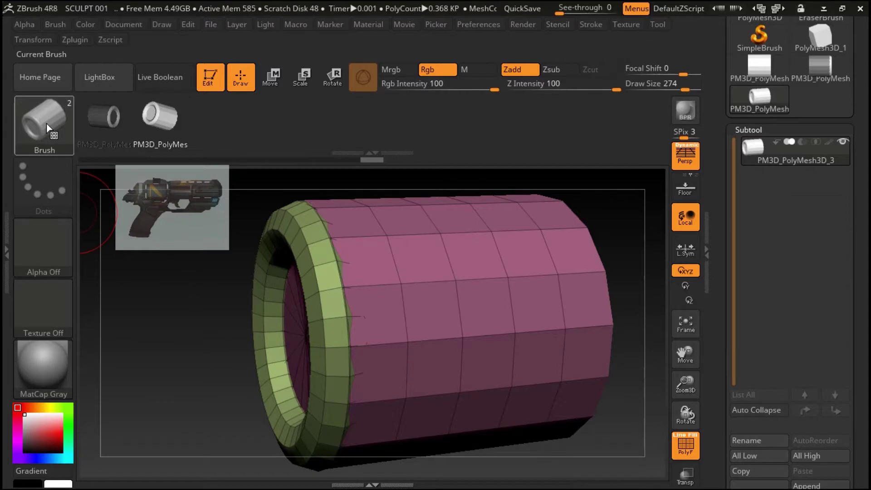
{"action": "left_click", "coordinate": [50, 134]}
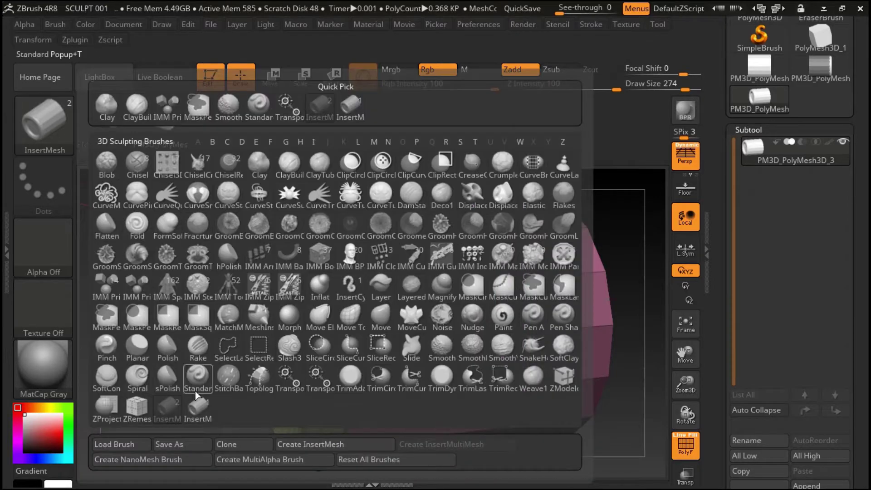
{"action": "mouse_move", "coordinate": [168, 408]}
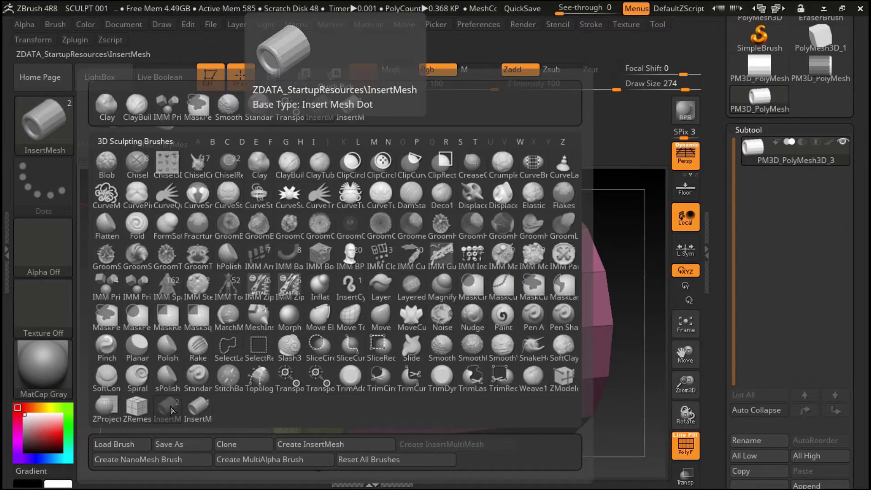
{"action": "left_click", "coordinate": [198, 405]}
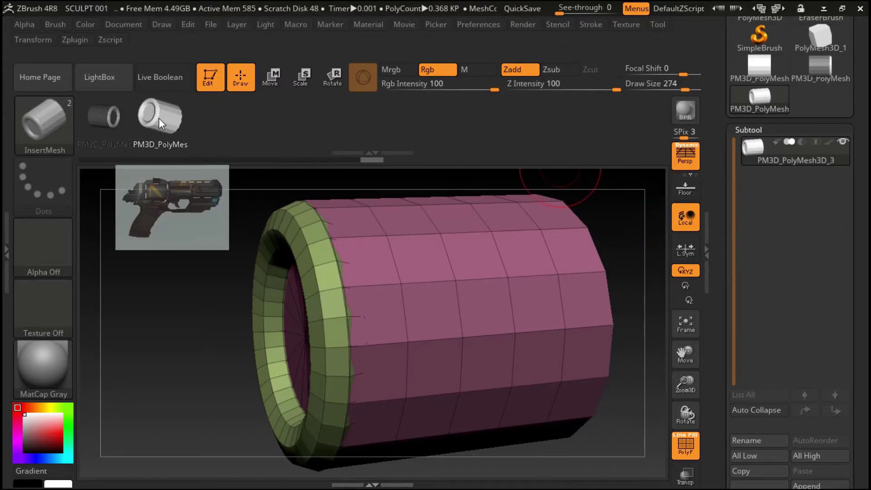
- Insert one tube on the barrel's side and the other mesh on top, then frame the model
{"action": "mouse_move", "coordinate": [459, 284]}
{"action": "left_mouse_down"}
{"action": "mouse_move", "coordinate": [509, 333]}
{"action": "mouse_move", "coordinate": [534, 332]}
{"action": "left_mouse_up"}
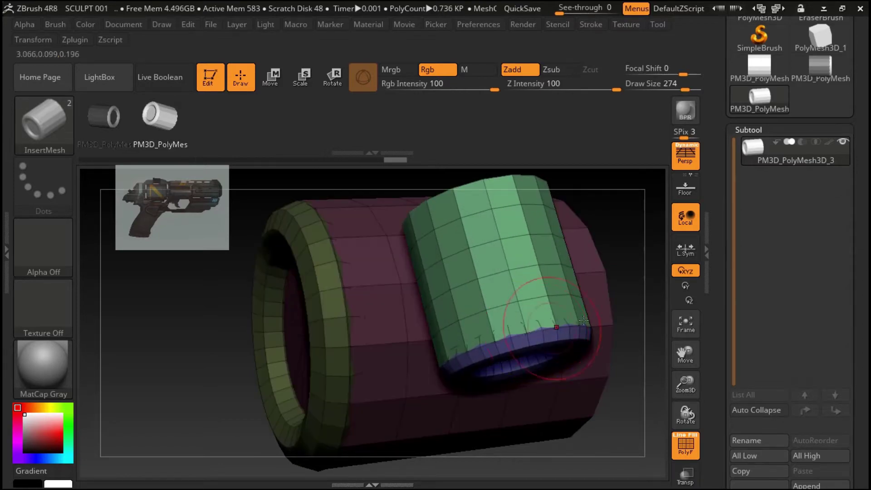
{"action": "mouse_move", "coordinate": [628, 249]}
{"action": "left_mouse_down"}
{"action": "mouse_move", "coordinate": [612, 135]}
{"action": "mouse_move", "coordinate": [402, 157]}
{"action": "mouse_move", "coordinate": [398, 217]}
{"action": "left_mouse_up"}
{"action": "left_click", "coordinate": [104, 117]}
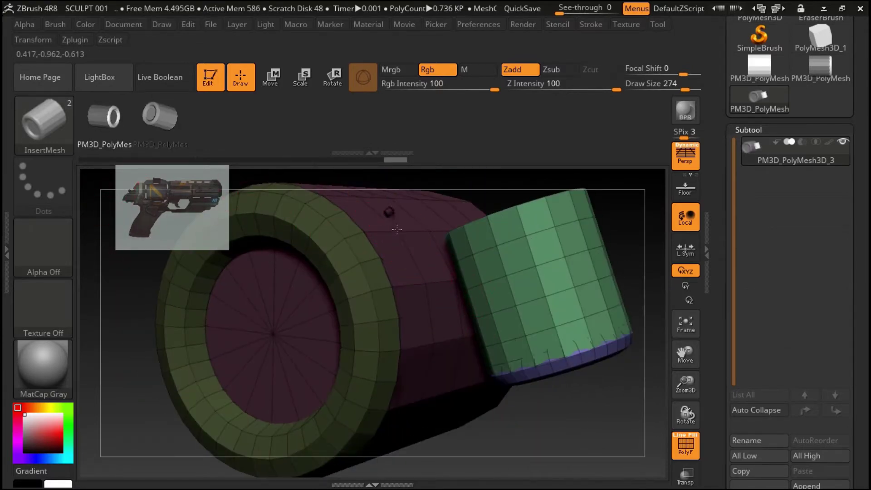
{"action": "left_click_drag", "start_coordinate": [394, 226], "coordinate": [400, 190]}
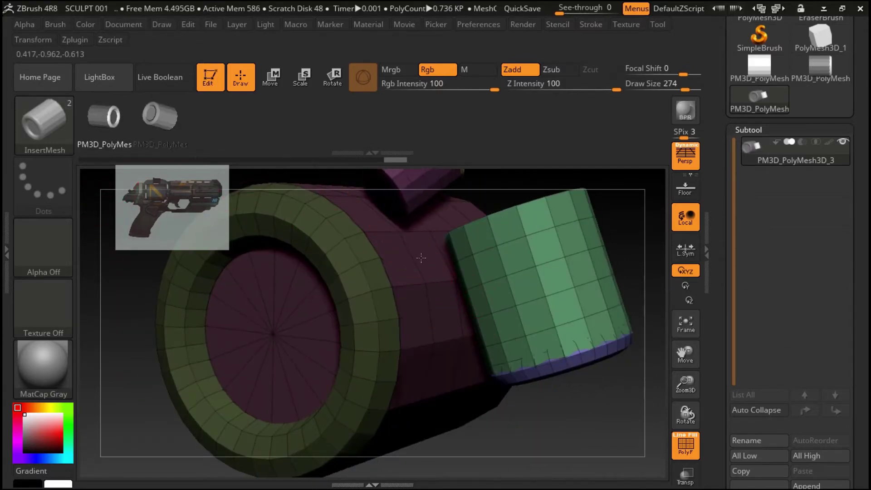
{"action": "left_click", "coordinate": [686, 323]}
{"action": "mouse_move", "coordinate": [594, 263]}
{"action": "left_mouse_down"}
{"action": "mouse_move", "coordinate": [339, 274]}
{"action": "mouse_move", "coordinate": [422, 287]}
{"action": "left_mouse_up"}
{"action": "mouse_move", "coordinate": [544, 267]}
{"action": "left_mouse_down"}
{"action": "mouse_move", "coordinate": [608, 256]}
{"action": "mouse_move", "coordinate": [576, 233]}
{"action": "mouse_move", "coordinate": [579, 206]}
{"action": "mouse_move", "coordinate": [636, 291]}
{"action": "left_mouse_up"}
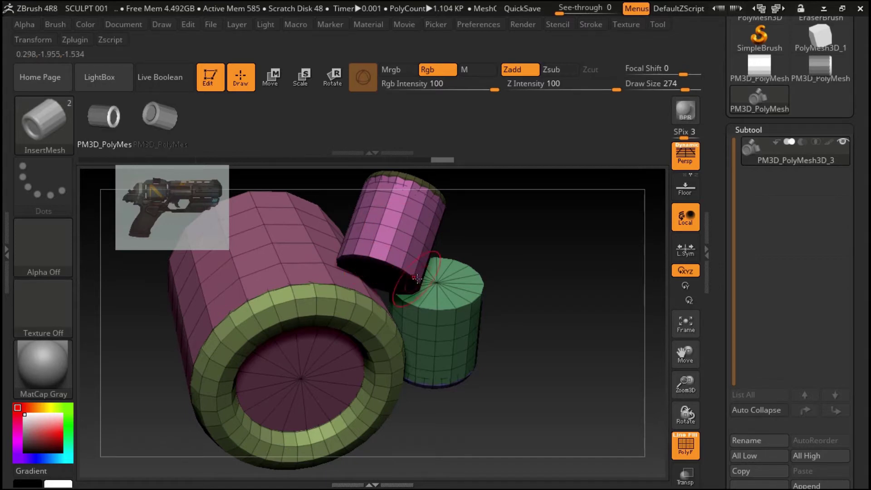
{"action": "scroll", "coordinate": [790, 273], "scroll_direction": "down", "scroll_amount": 5}
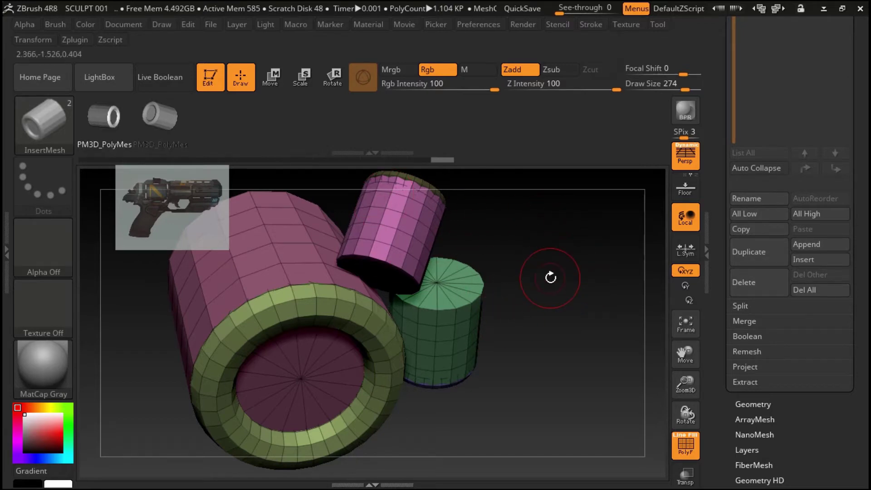
- Shrink the model to XYZ Size 4.13327 in Tool > Geometry > Size
{"action": "left_click_drag", "start_coordinate": [597, 287], "coordinate": [580, 292]}
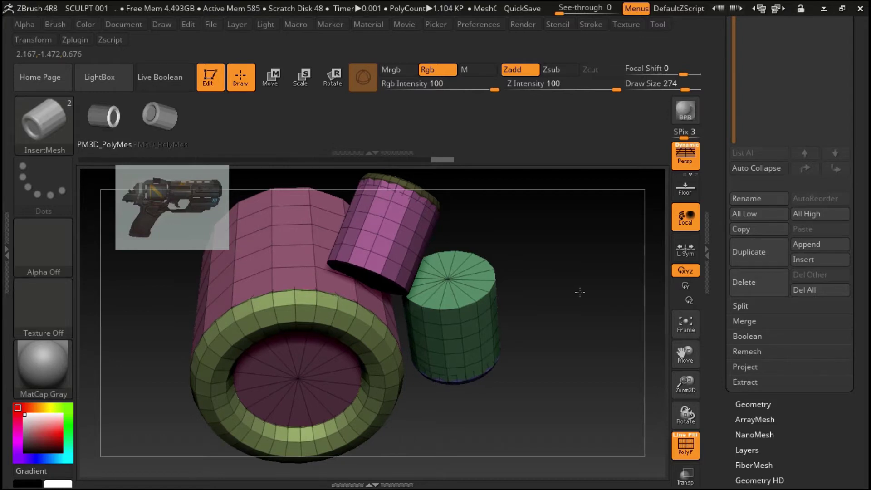
{"action": "left_click_drag", "start_coordinate": [837, 435], "coordinate": [833, 350]}
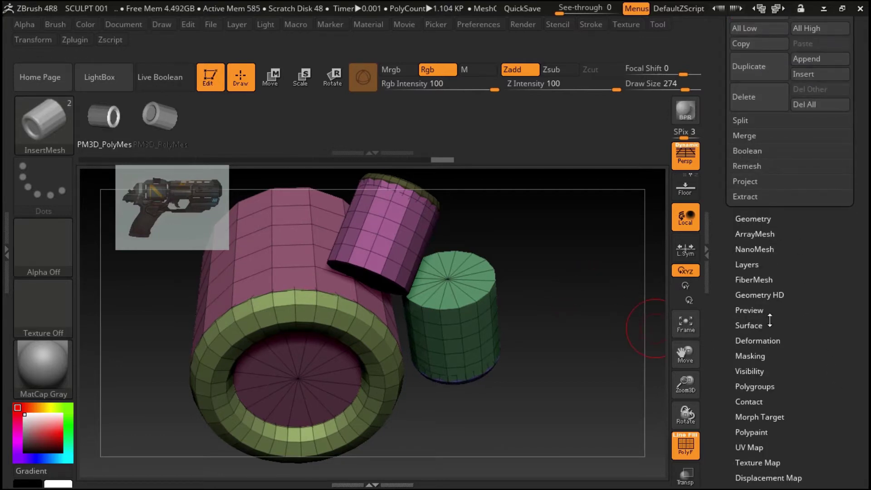
{"action": "left_click", "coordinate": [755, 218]}
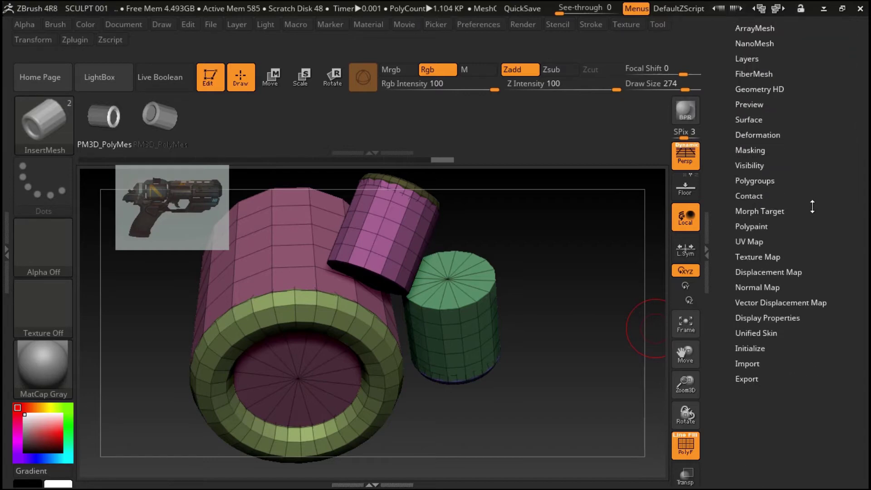
{"action": "left_click", "coordinate": [746, 267]}
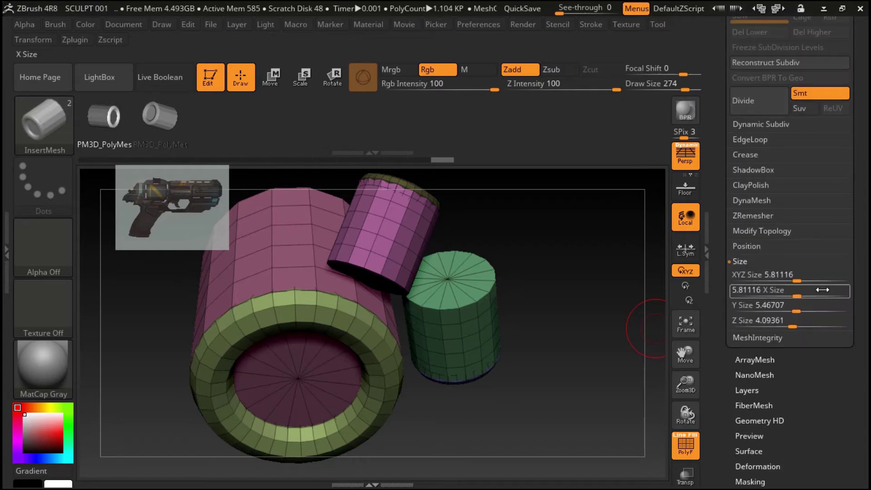
{"action": "mouse_move", "coordinate": [789, 275]}
{"action": "left_mouse_down"}
{"action": "mouse_move", "coordinate": [799, 283]}
{"action": "mouse_move", "coordinate": [784, 284]}
{"action": "mouse_move", "coordinate": [794, 282]}
{"action": "left_mouse_up"}
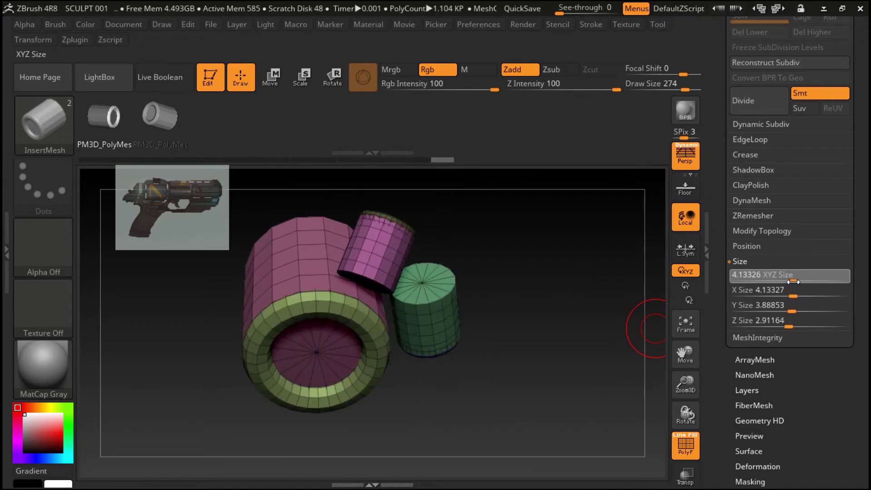
{"action": "left_click_drag", "start_coordinate": [503, 280], "coordinate": [651, 330]}
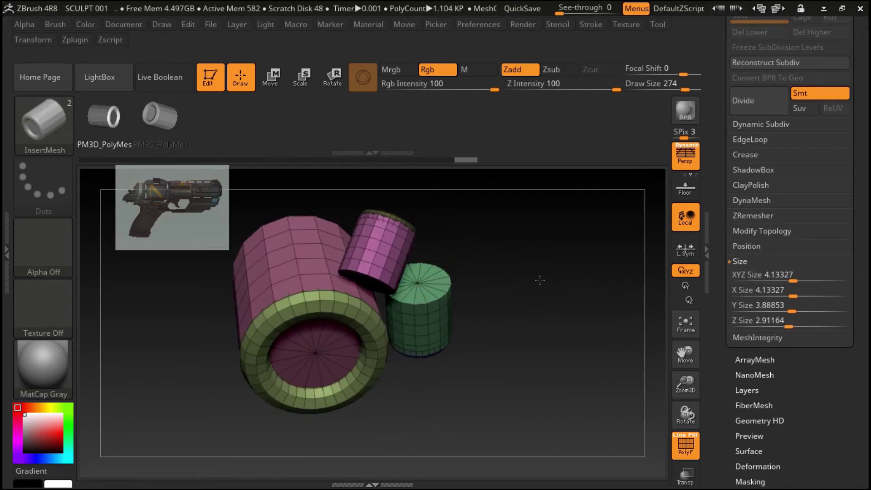
{"action": "scroll", "coordinate": [812, 381], "scroll_direction": "down", "scroll_amount": 5}
{"action": "scroll", "coordinate": [804, 304], "scroll_direction": "down", "scroll_amount": 4}
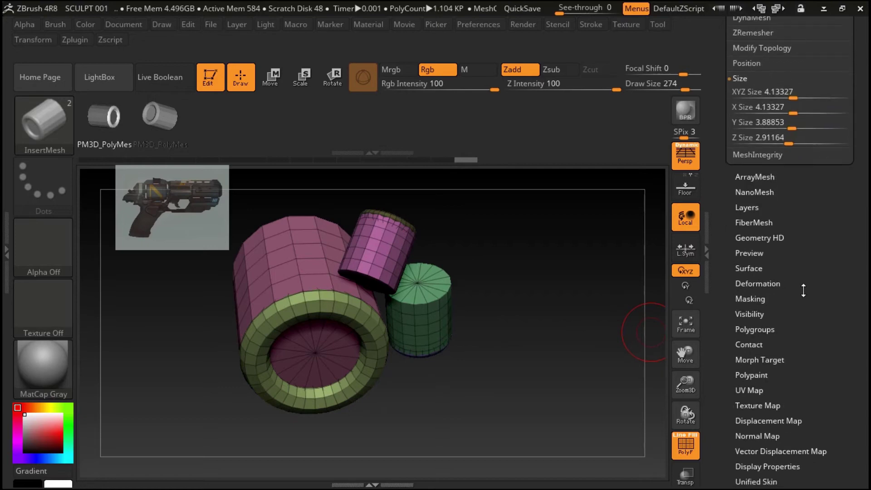
{"action": "scroll", "coordinate": [804, 290], "scroll_direction": "down", "scroll_amount": 1}
{"action": "left_click", "coordinate": [746, 464]}
- Reset the Export Scale factor from 2.12168 to 0 and rotate the model
{"action": "scroll", "coordinate": [772, 272], "scroll_direction": "up", "scroll_amount": 2}
{"action": "scroll", "coordinate": [748, 268], "scroll_direction": "up", "scroll_amount": 3}
{"action": "left_click_drag", "start_coordinate": [729, 262], "coordinate": [751, 261]}
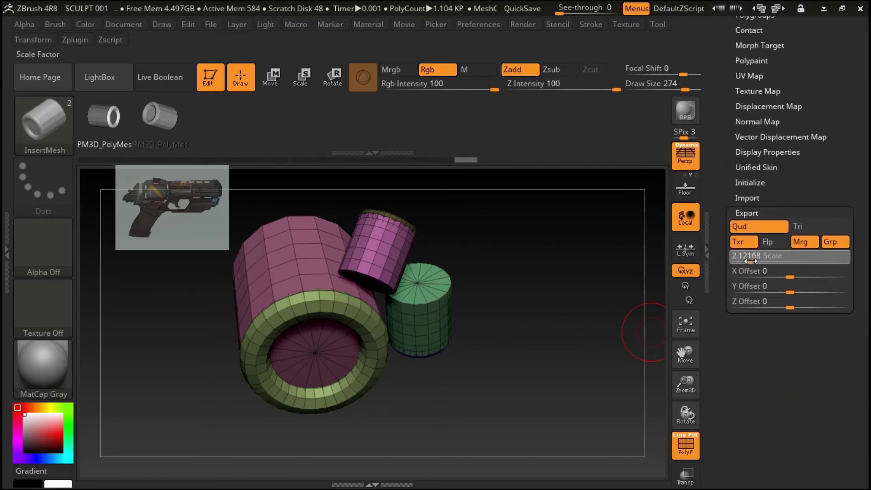
{"action": "left_click", "coordinate": [748, 261]}
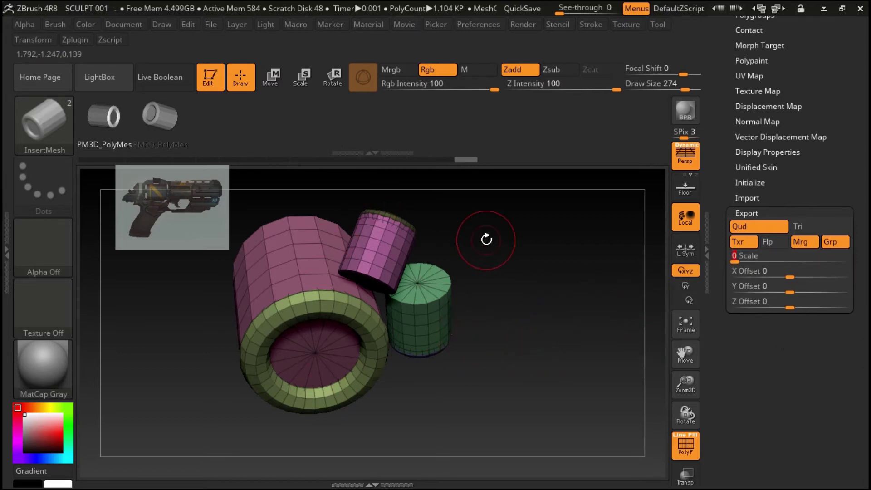
{"action": "mouse_move", "coordinate": [536, 262]}
{"action": "left_mouse_down"}
{"action": "mouse_move", "coordinate": [529, 156]}
{"action": "mouse_move", "coordinate": [516, 241]}
{"action": "mouse_move", "coordinate": [561, 222]}
{"action": "mouse_move", "coordinate": [549, 236]}
{"action": "mouse_move", "coordinate": [649, 245]}
{"action": "left_mouse_up"}
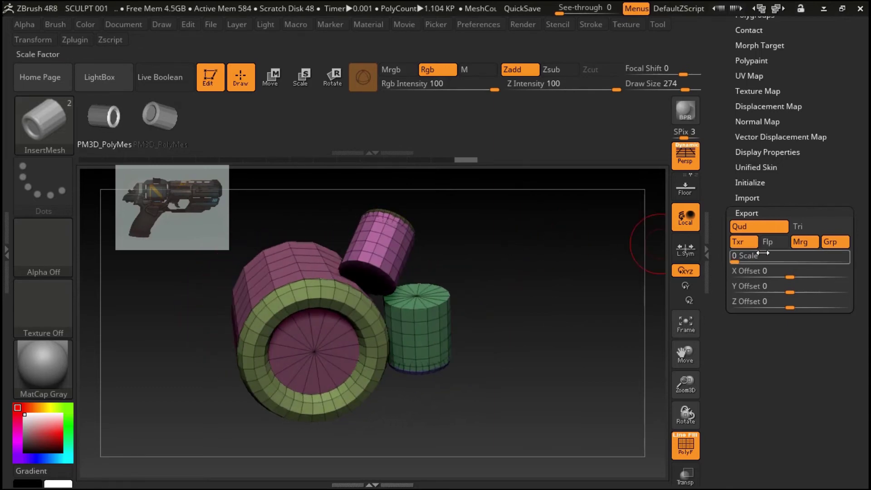